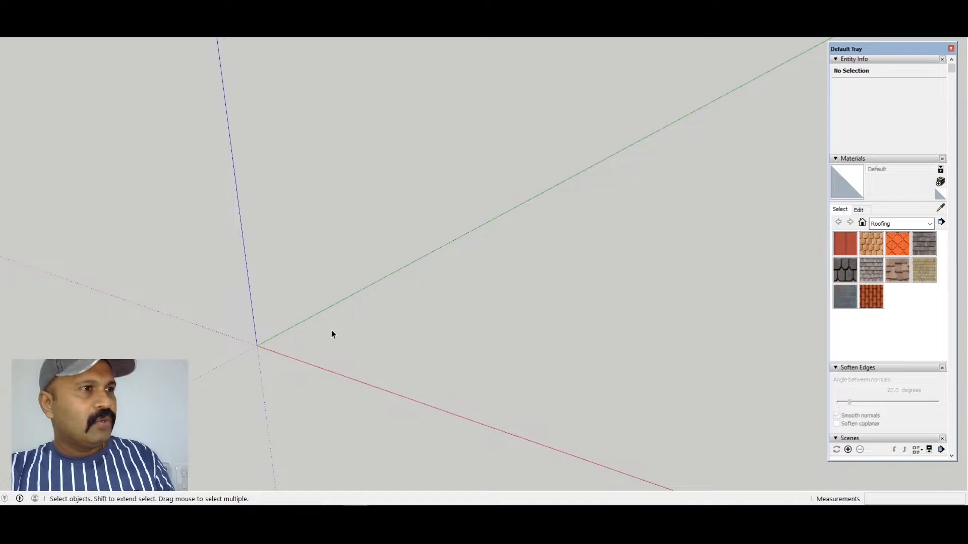
Step: Draw a rectangle on the ground near the origin and pull it up 3.20 m into a box
key("r")
left_click(323, 322)
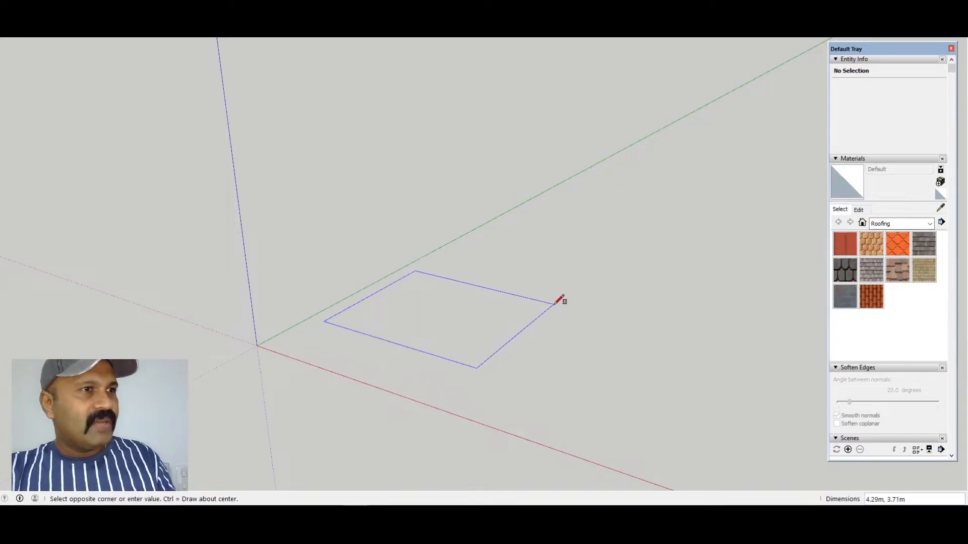
left_click(576, 281)
key("p")
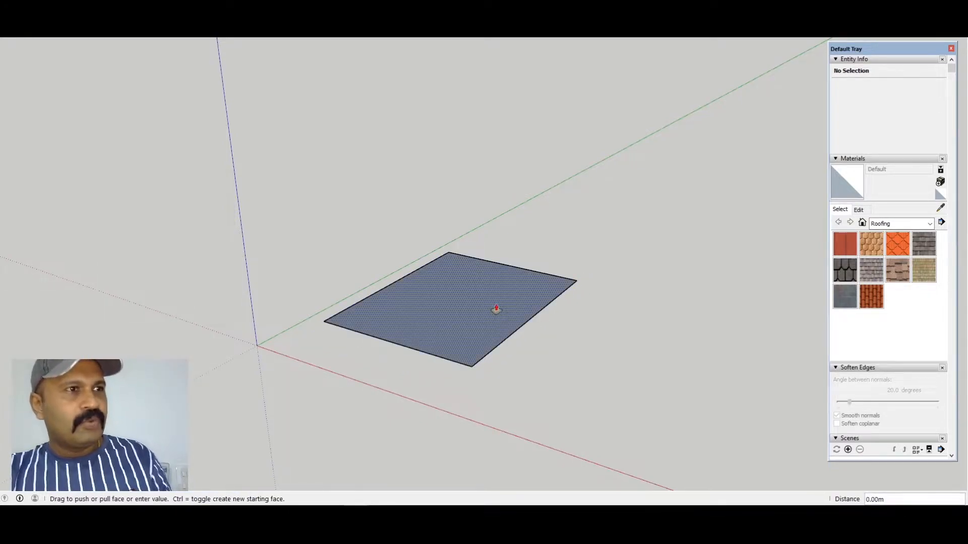
left_click(495, 307)
left_click(478, 187)
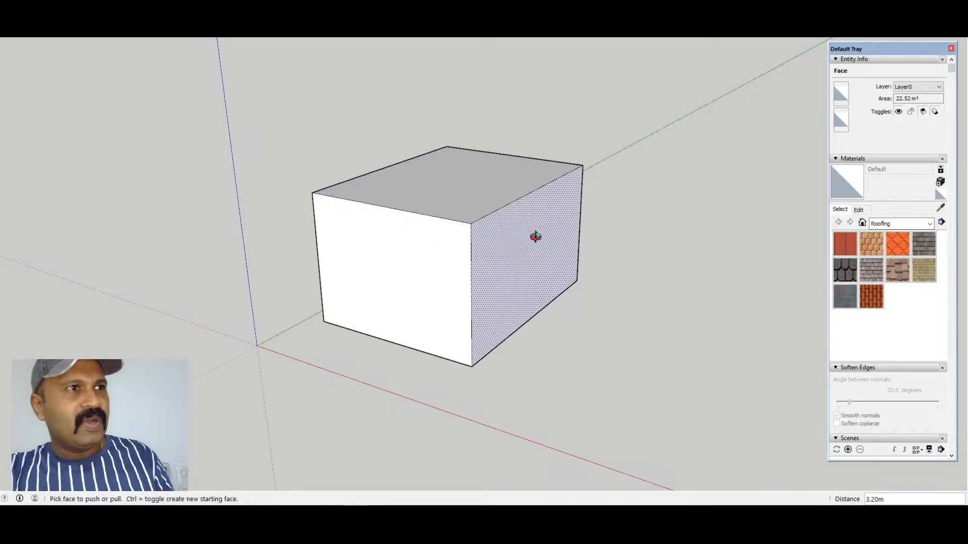
Step: Pull the box's top face up by a further 1.46 m
middle_click_drag(536, 236, 407, 242)
left_click(481, 281)
left_click(475, 197)
left_click(475, 197)
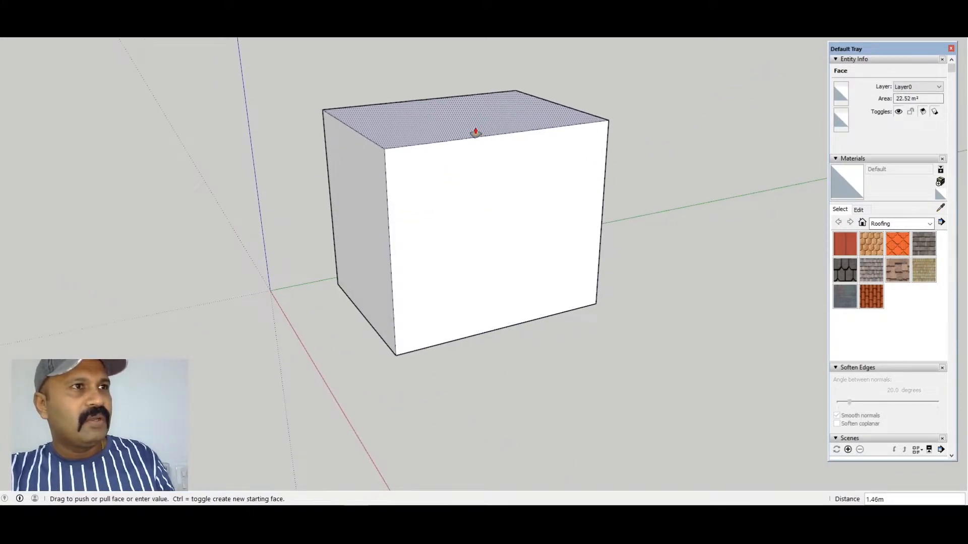
left_click(475, 133)
middle_click_drag(419, 410, 490, 262)
scroll(490, 261, "up", 1)
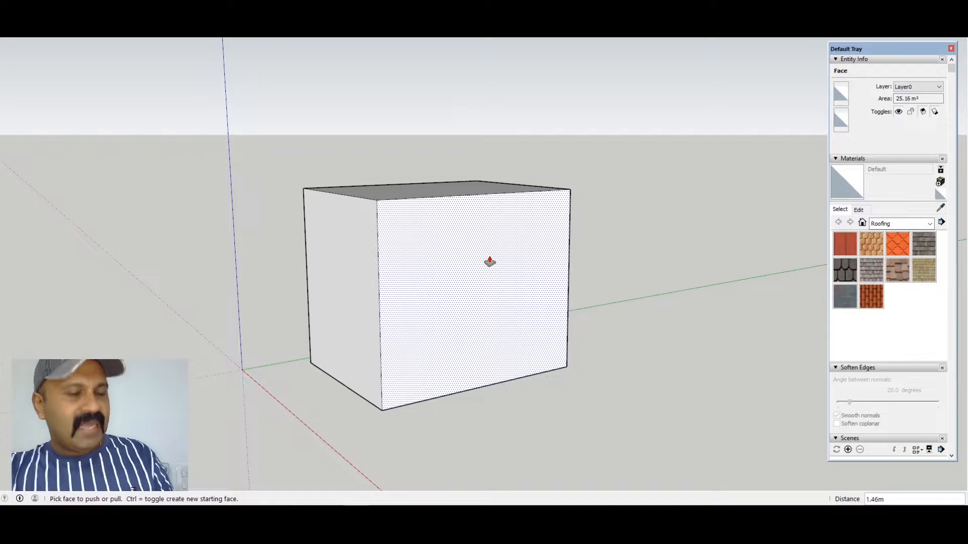
Step: Draw a line from the side face's far upper corner to the near vertical edge's middle, and push the upper triangle 4.17 m through the box
key("l")
left_click(570, 190)
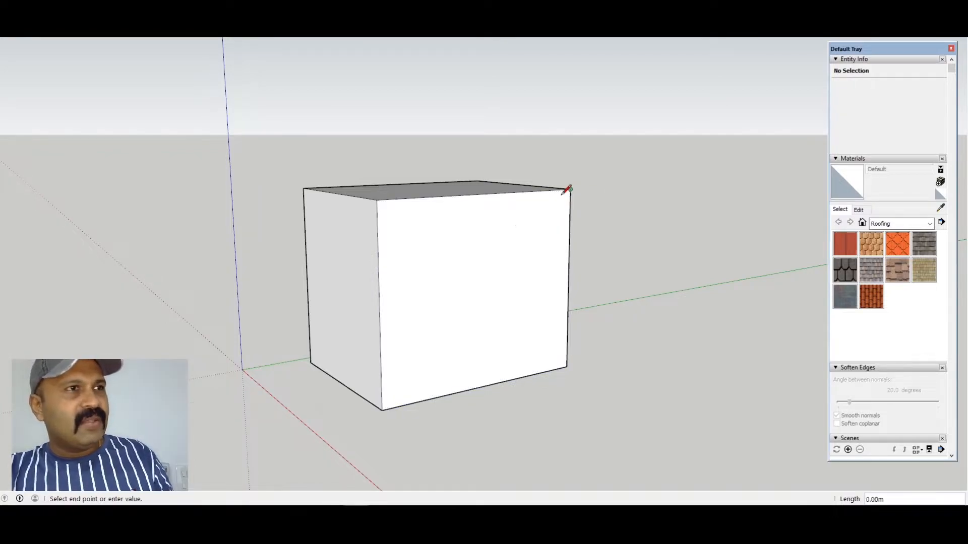
left_click(381, 307)
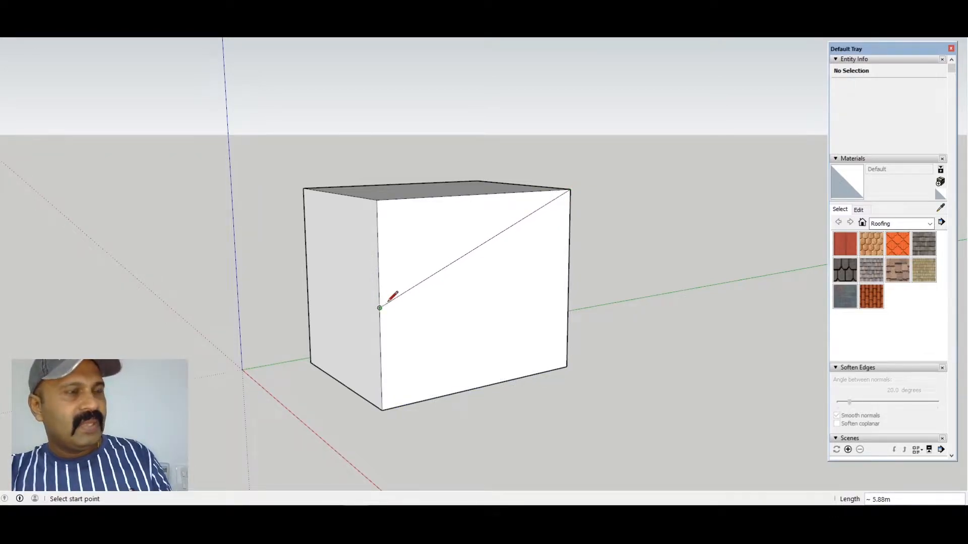
key("p")
left_click(439, 259)
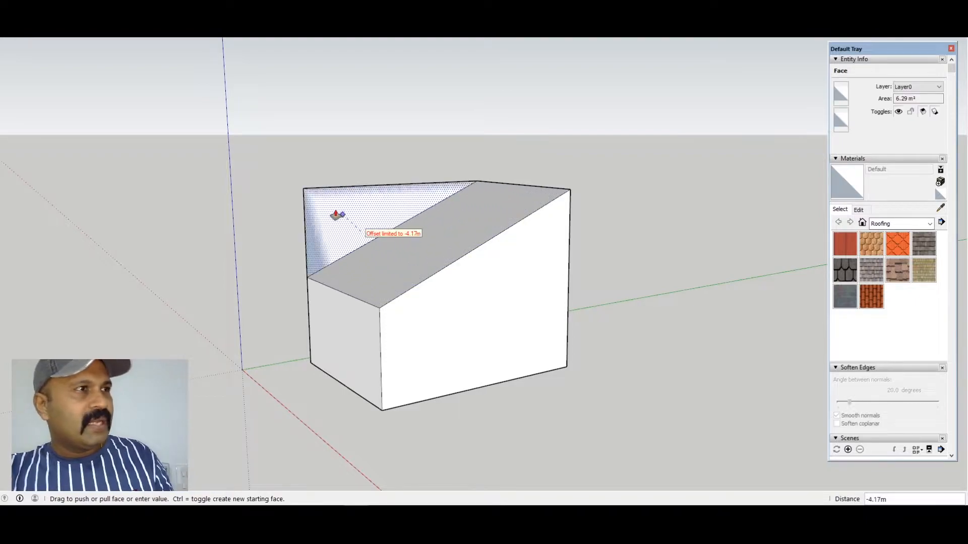
left_click(316, 192)
Step: Select the whole sloped block and make it a group
scroll(455, 283, "down", 3)
middle_click_drag(456, 282, 457, 305)
scroll(457, 305, "up", 2)
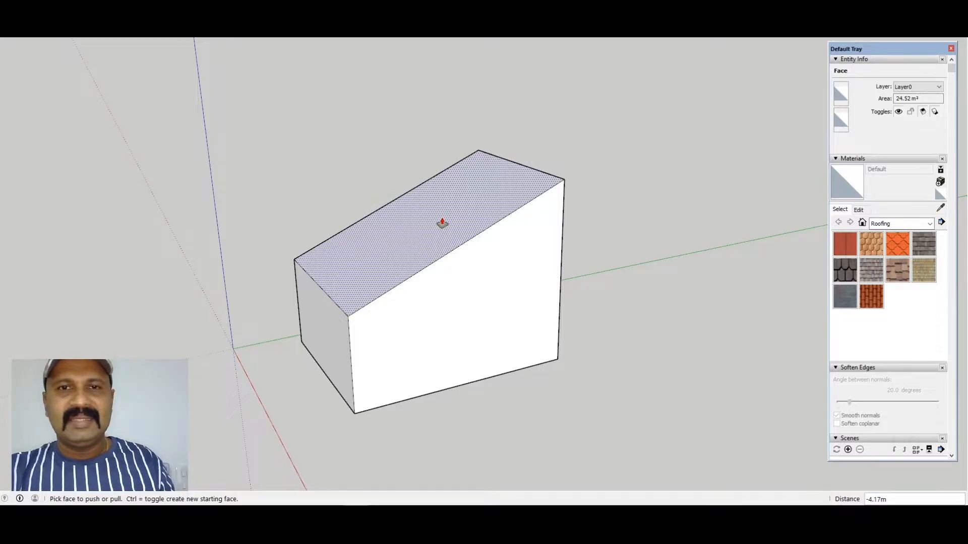
scroll(443, 222, "down", 2)
key("space")
left_click_drag(263, 90, 621, 412)
right_click(471, 255)
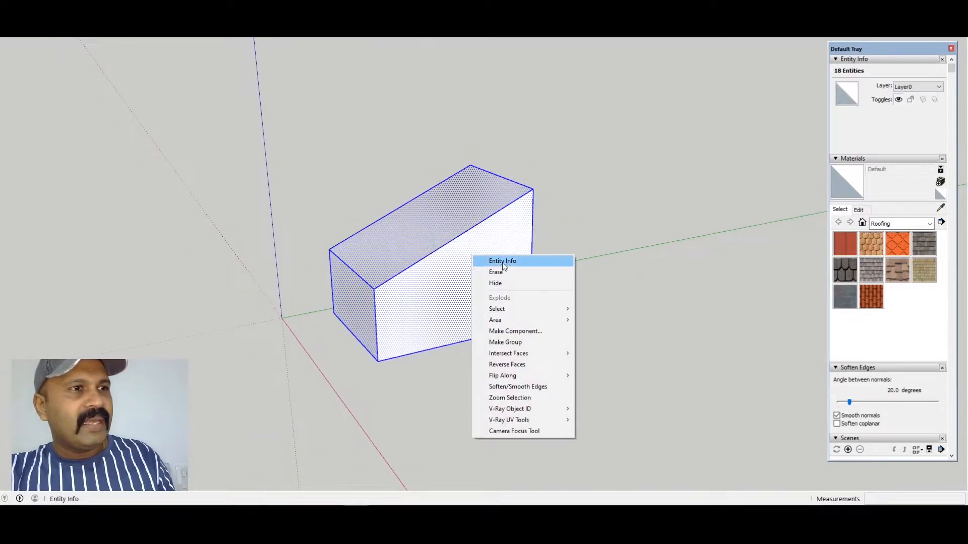
left_click(510, 343)
left_click(298, 186)
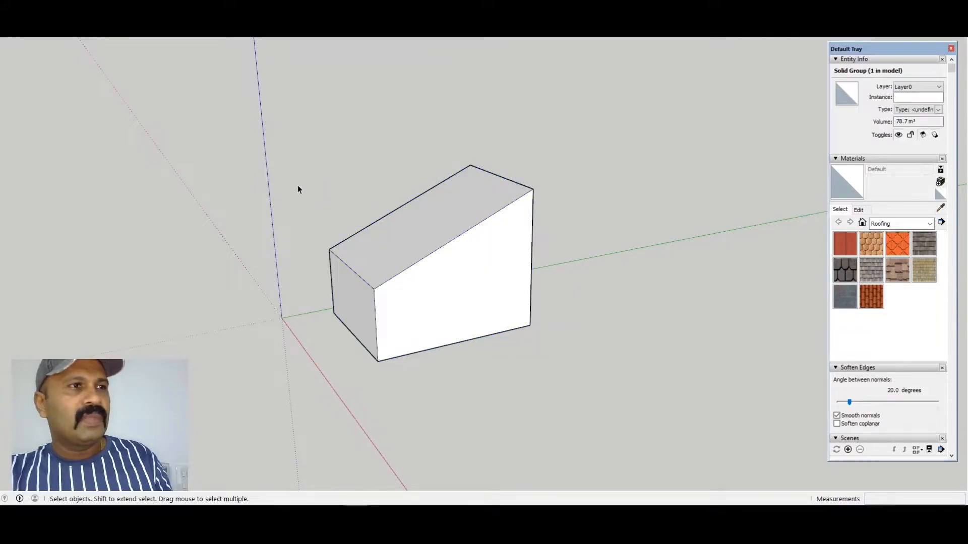
Step: Draw a second rectangle about 4.7 m by 3.8 m beside the sloped block and pull it up into a flat box
scroll(298, 187, "down", 3)
middle_click_drag(359, 219, 410, 273)
scroll(426, 285, "up", 2)
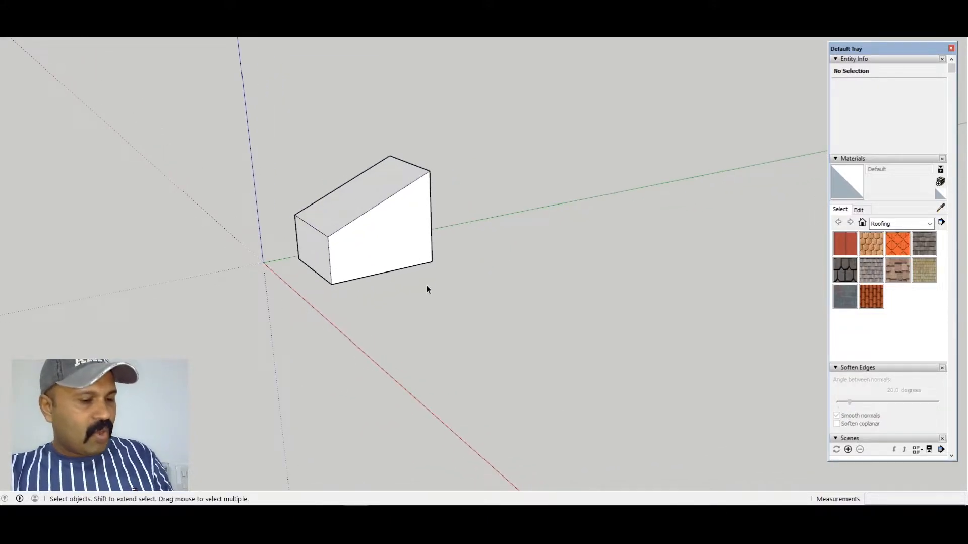
key("r")
left_click(464, 295)
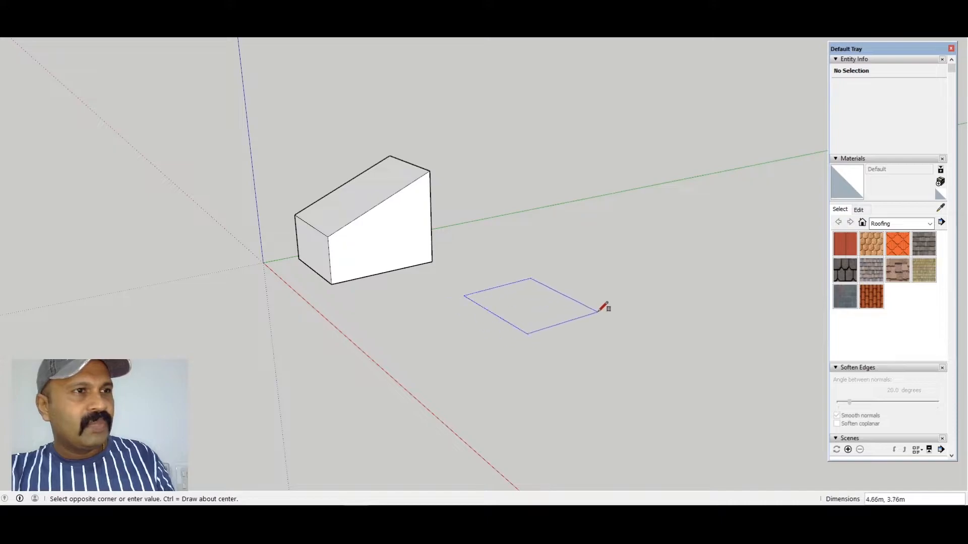
left_click(600, 308)
key("p")
left_click(554, 308)
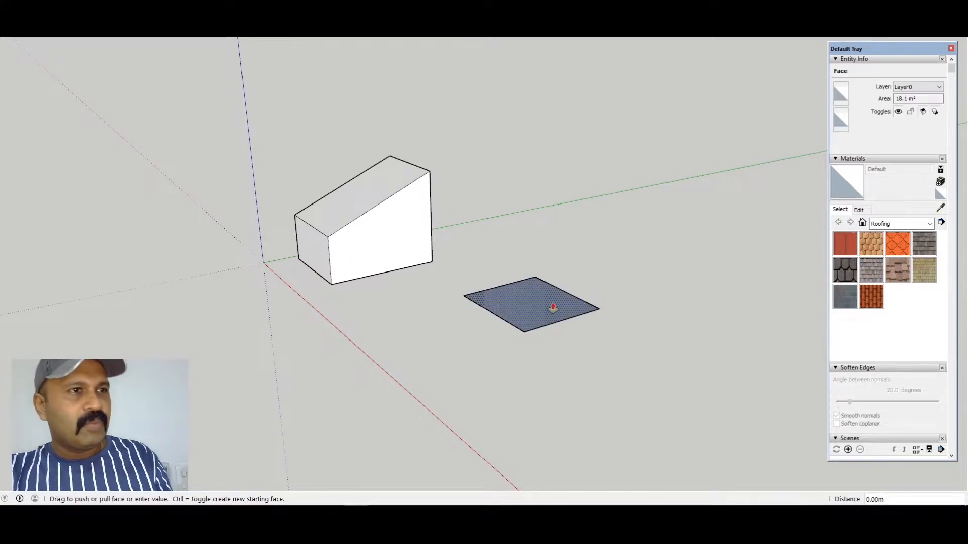
left_click(549, 285)
Step: Select all of the flat box's geometry and make it a group
middle_click_drag(540, 283, 549, 300)
key("space")
left_click(470, 241)
left_click_drag(464, 233, 635, 366)
right_click(540, 291)
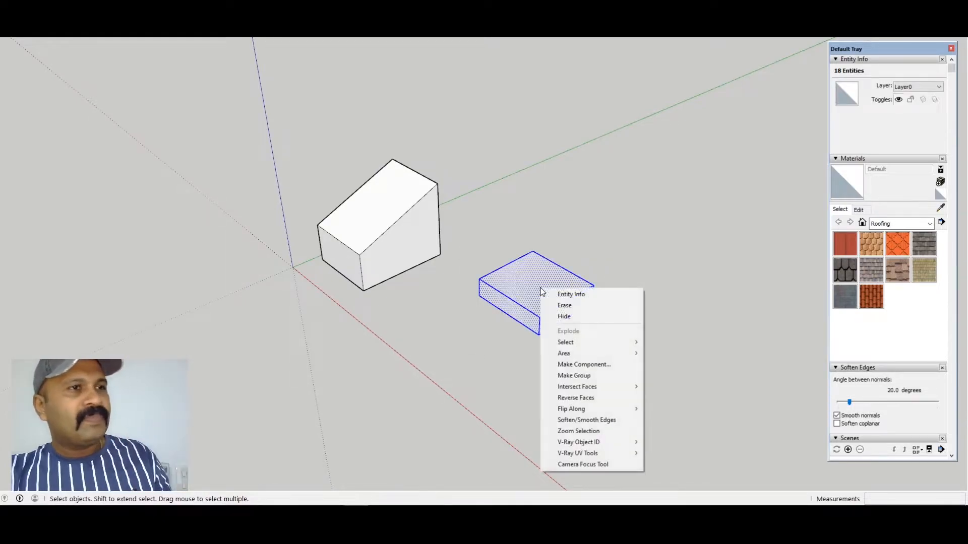
left_click(574, 376)
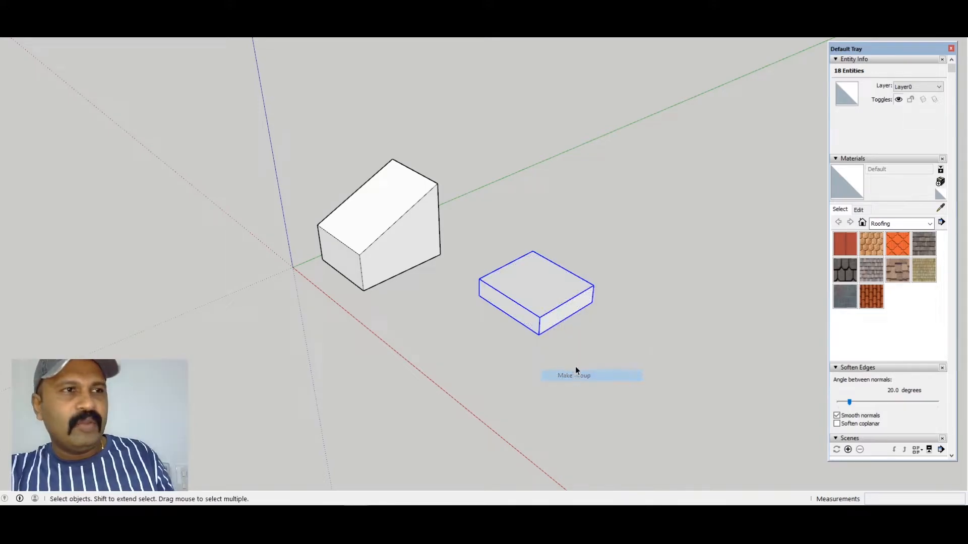
Step: Move the flat box by its bottom corner onto the highest front corner of the sloped block
scroll(600, 378, "down", 2)
middle_click_drag(605, 385, 532, 328)
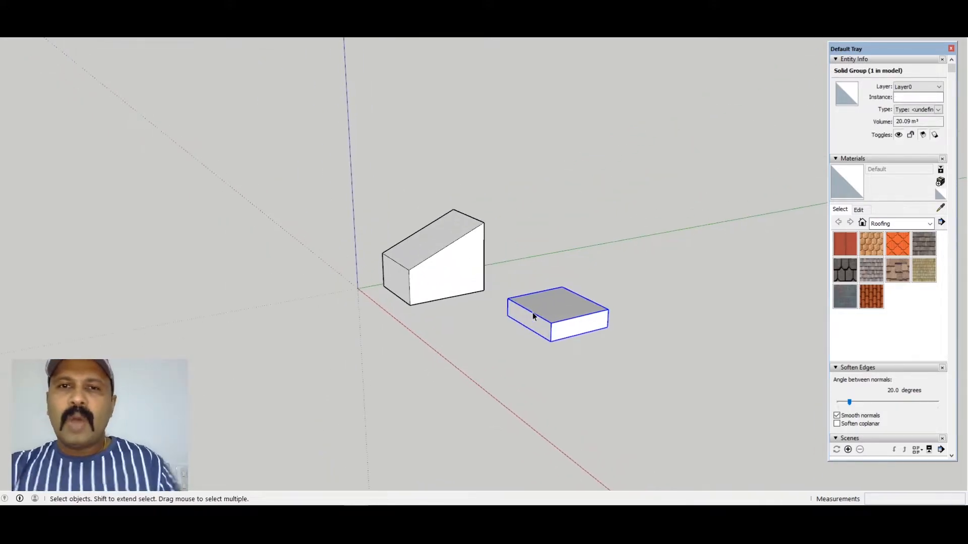
scroll(533, 312, "up", 2)
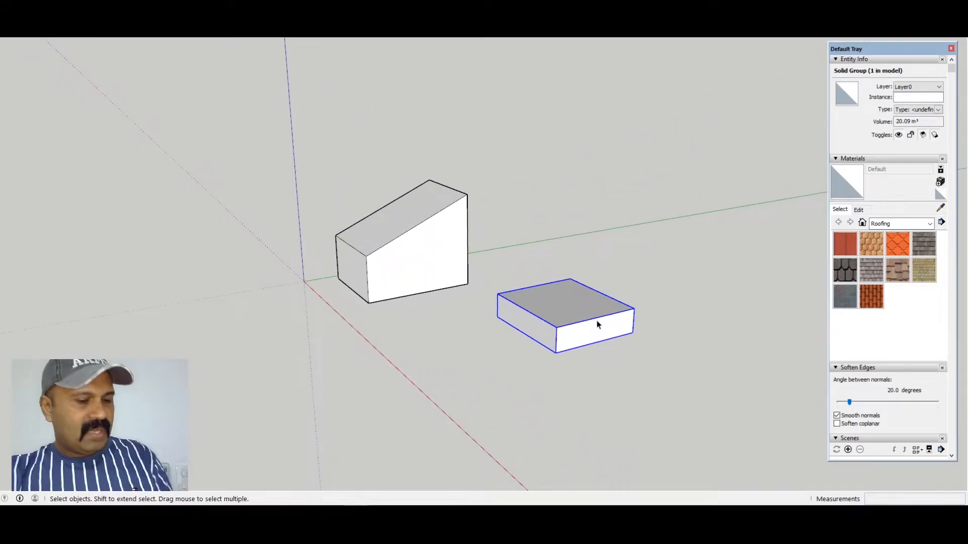
key("m")
left_click(633, 331)
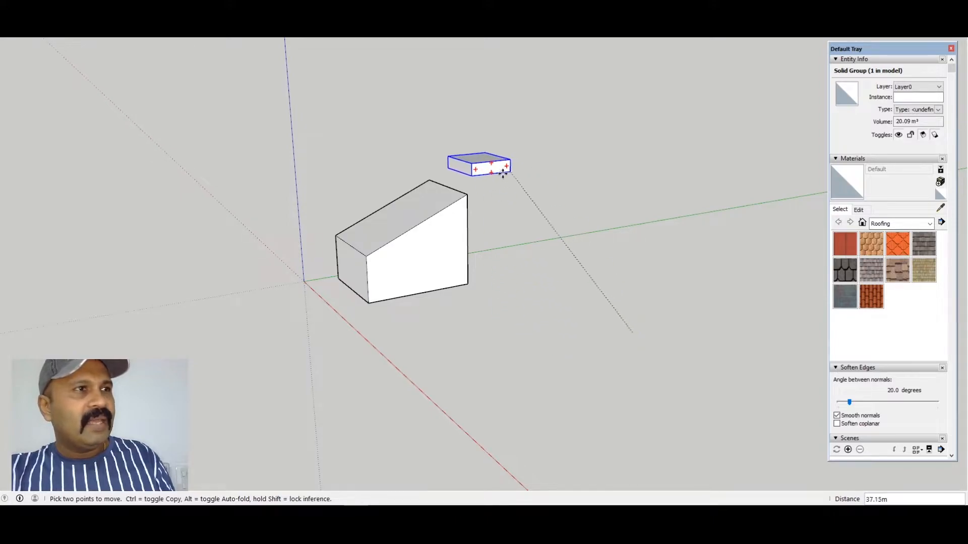
left_click(467, 195)
scroll(417, 172, "up", 2)
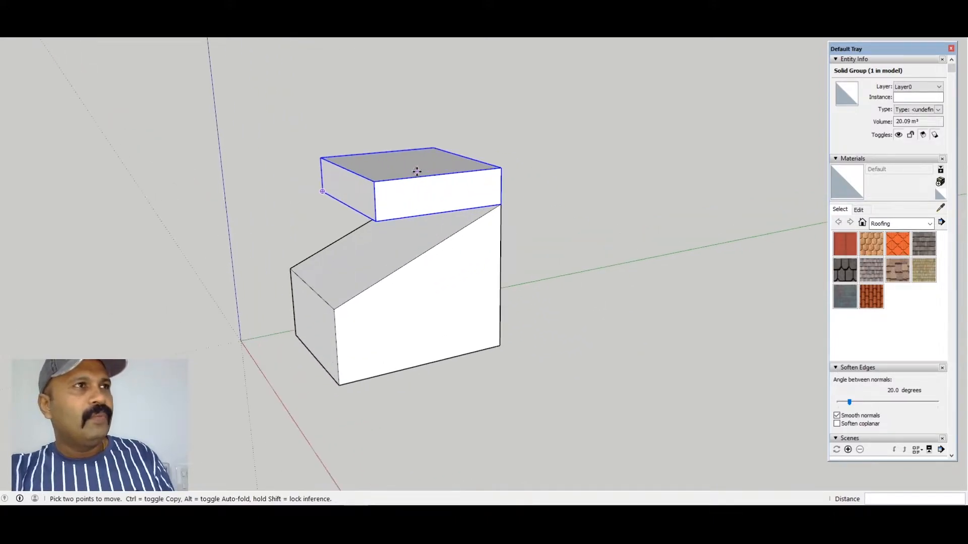
scroll(416, 171, "up", 1)
Step: Rotate the flat box about the corner it shares with the sloped block until its base lies along the slope
key("q")
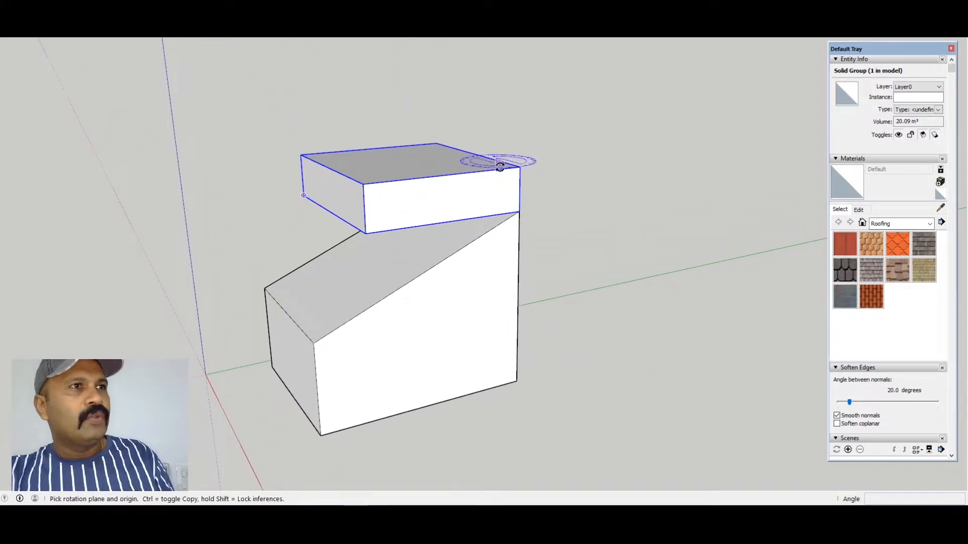
left_click(519, 212)
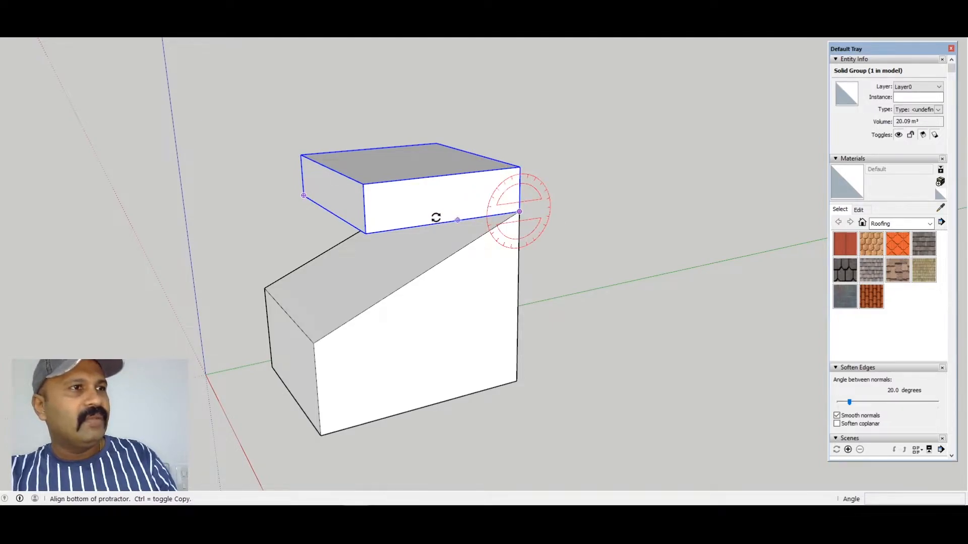
left_click(364, 233)
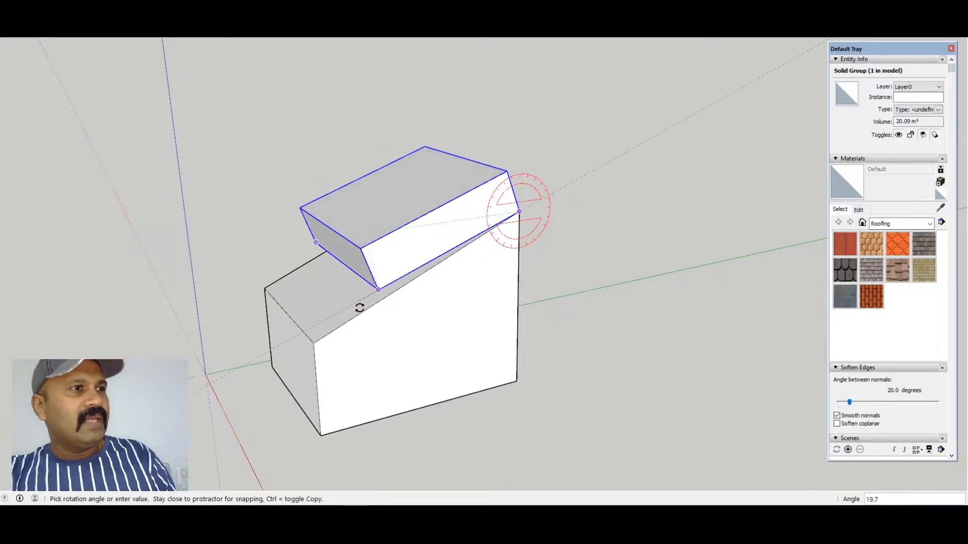
left_click(359, 317)
middle_click_drag(514, 129, 683, 318)
scroll(524, 268, "up", 5)
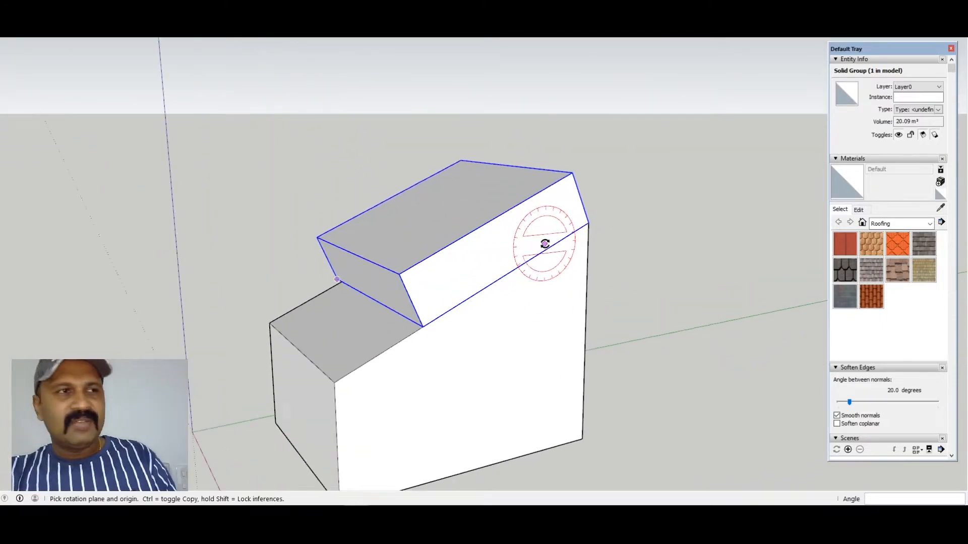
Step: Undo the rotation and the move of the flat box
scroll(343, 219, "down", 3)
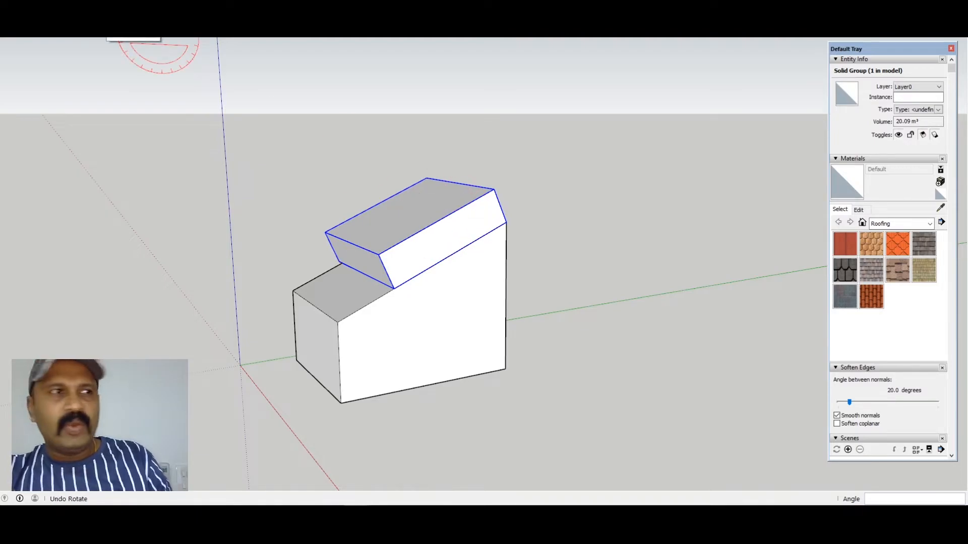
key("ctrl+z")
key("ctrl+z")
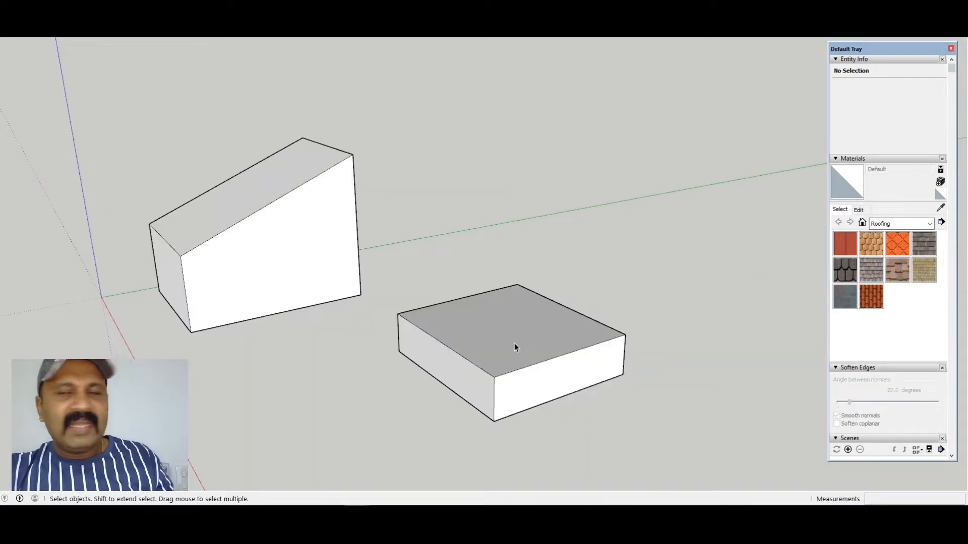
Step: Start converting the flat box group into a component and enter box1 as its definition name
left_click(514, 340)
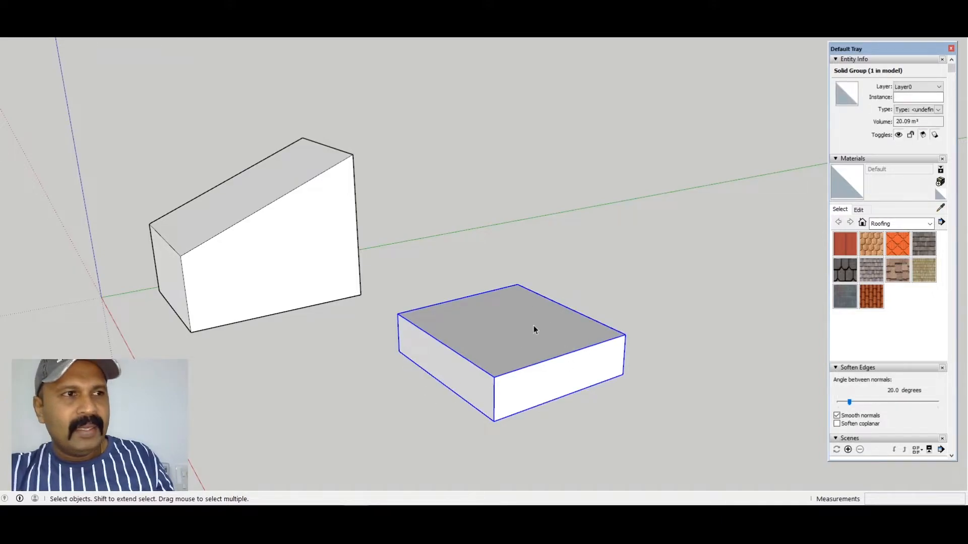
right_click(530, 324)
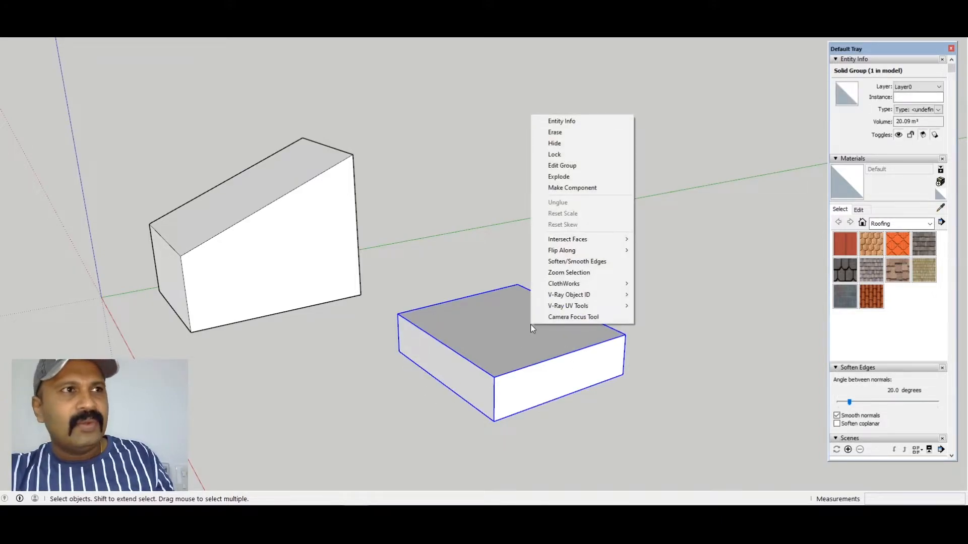
left_click(583, 188)
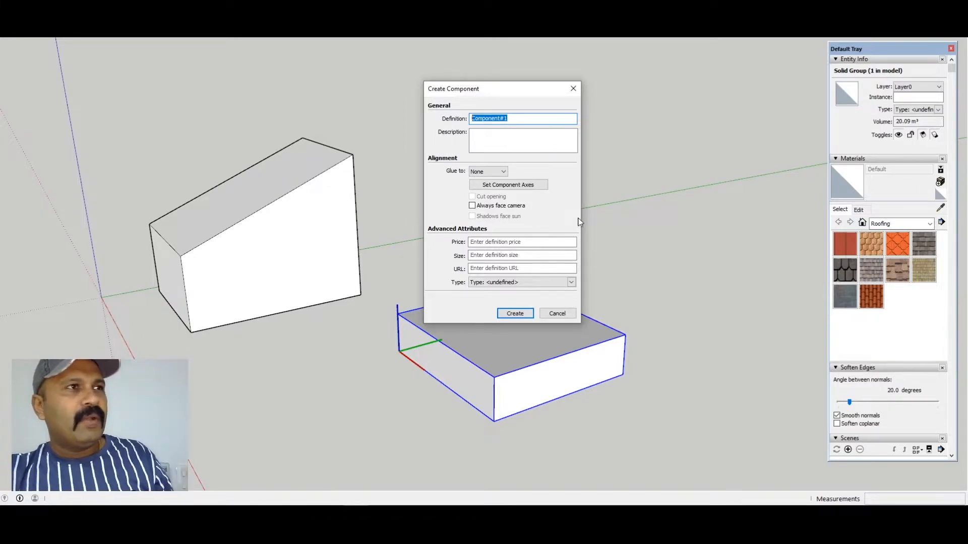
type("bo")
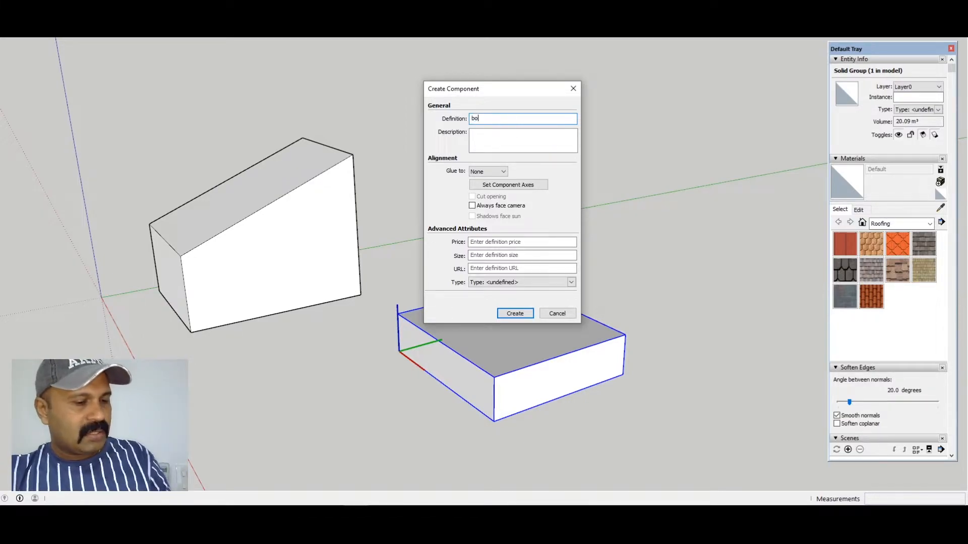
type("x1")
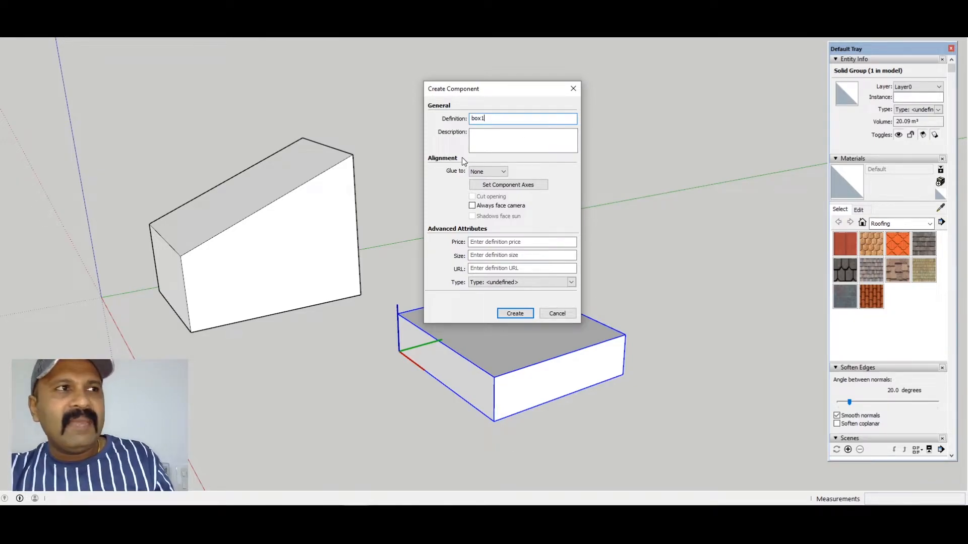
Step: Set the component to glue to Any surface and place its axes origin at the flat box's bottom corner farthest from the sloped block
left_click(489, 174)
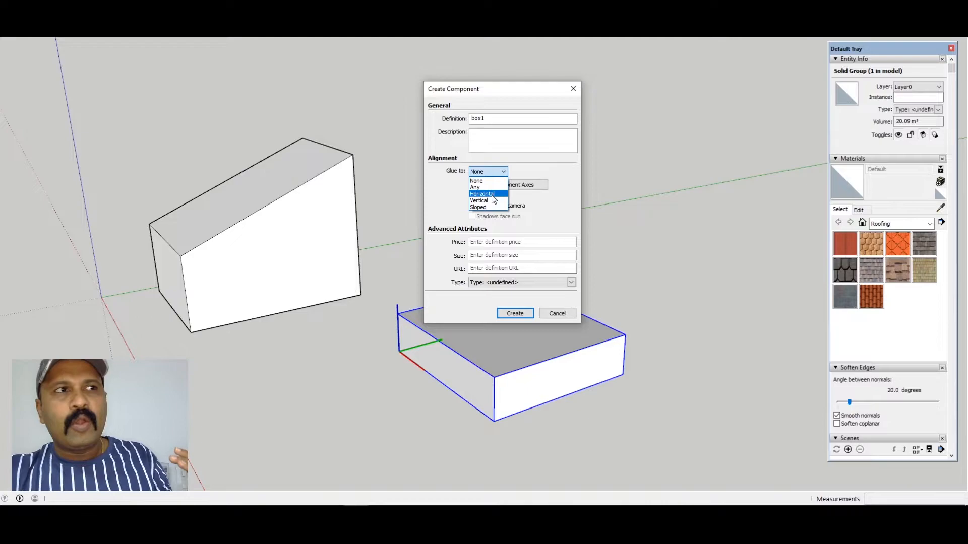
left_click(489, 187)
left_click(489, 185)
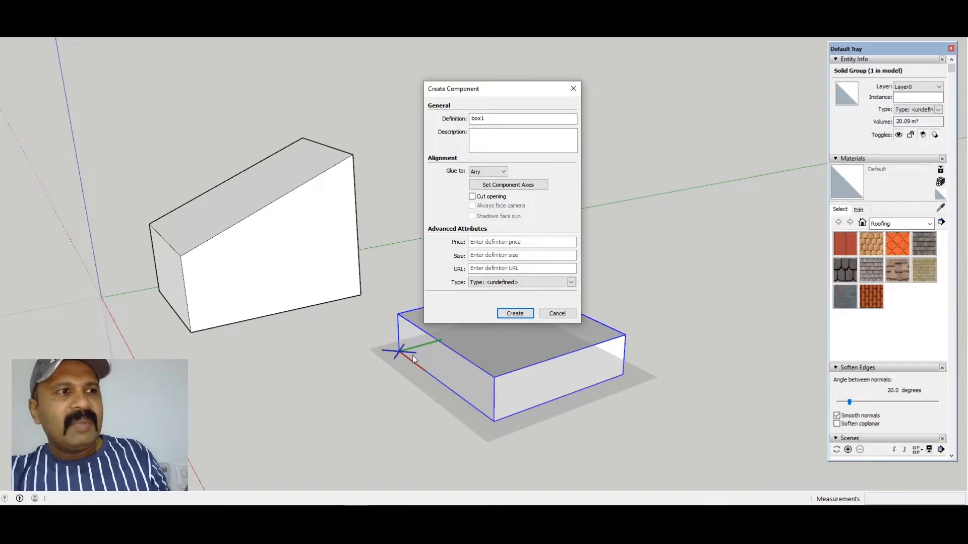
left_click(508, 185)
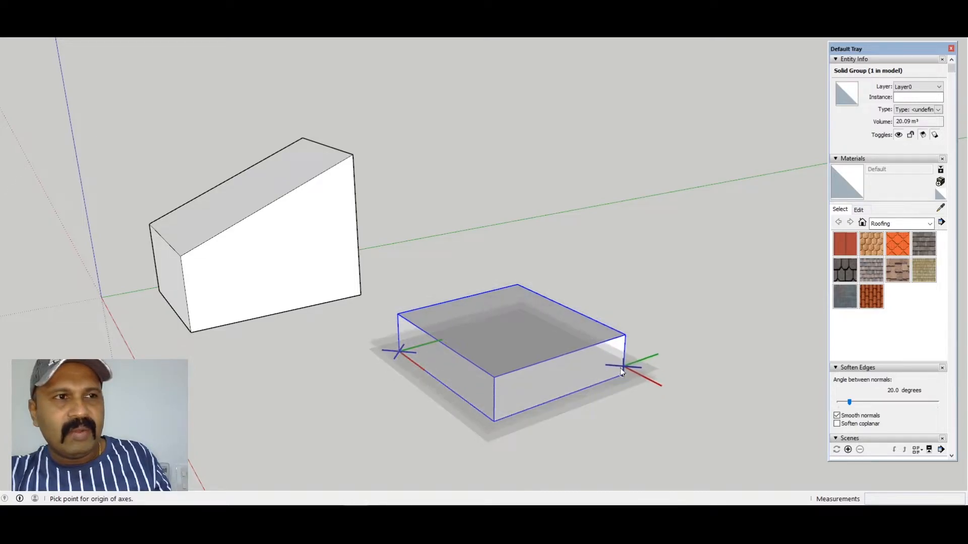
double_click(624, 374)
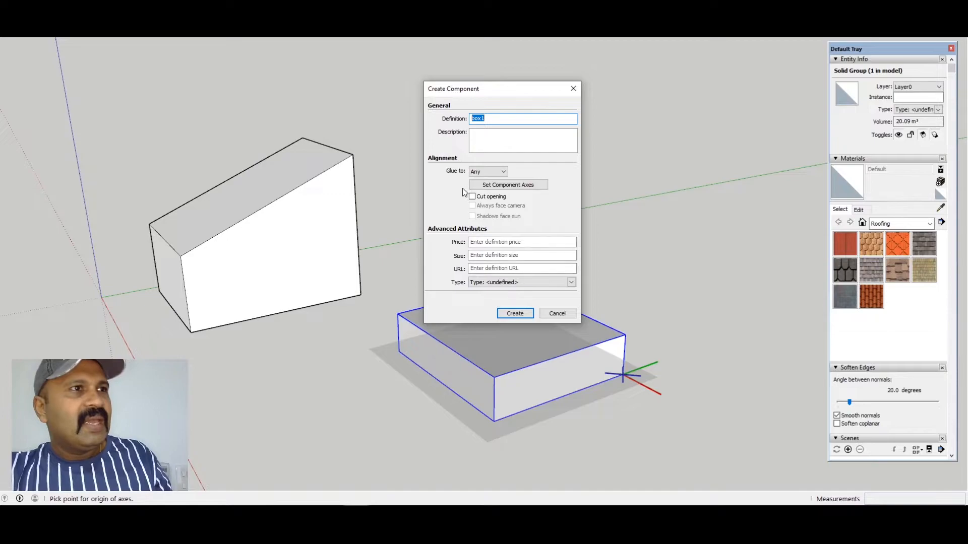
Step: Finish creating the box1 component and delete its instance beside the sloped block from the model
left_click(526, 317)
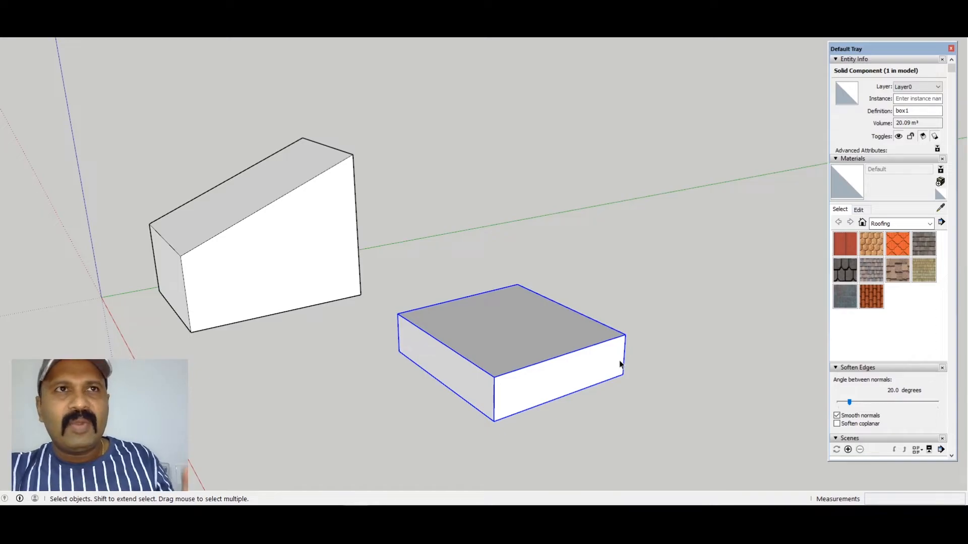
left_click_drag(870, 47, 860, 48)
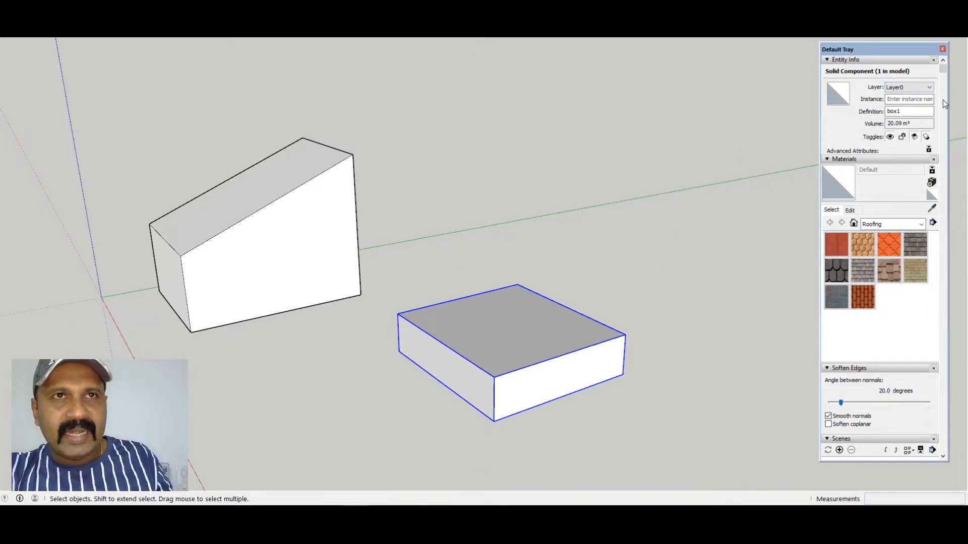
scroll(940, 324, "down", 10)
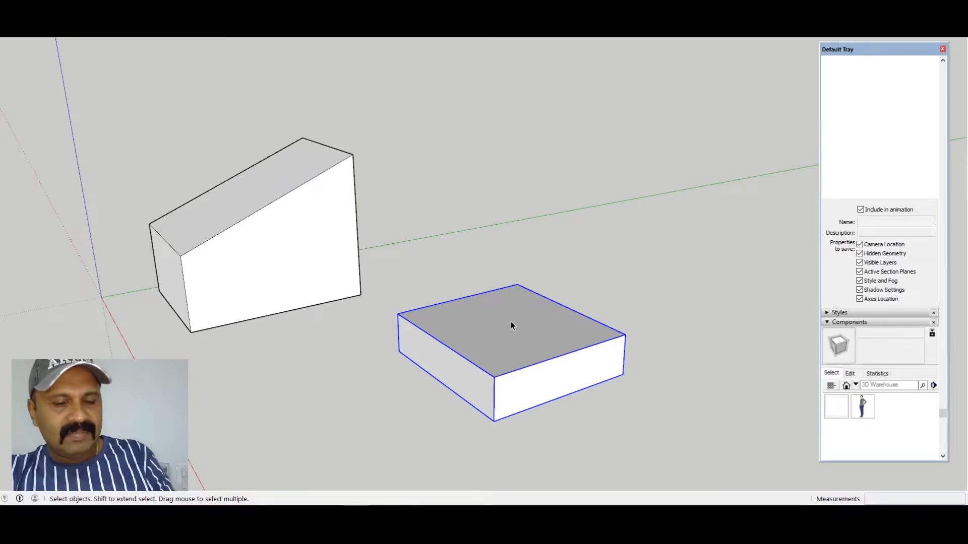
key("Delete")
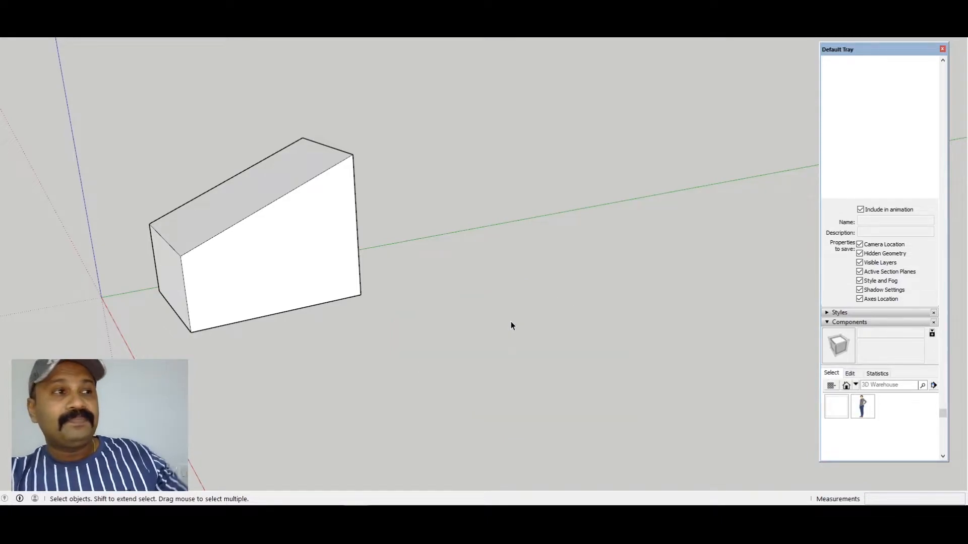
Step: Insert the box1 component onto the block's sloped face, with its origin at the upper corner of the slope
middle_click_drag(220, 218, 394, 190)
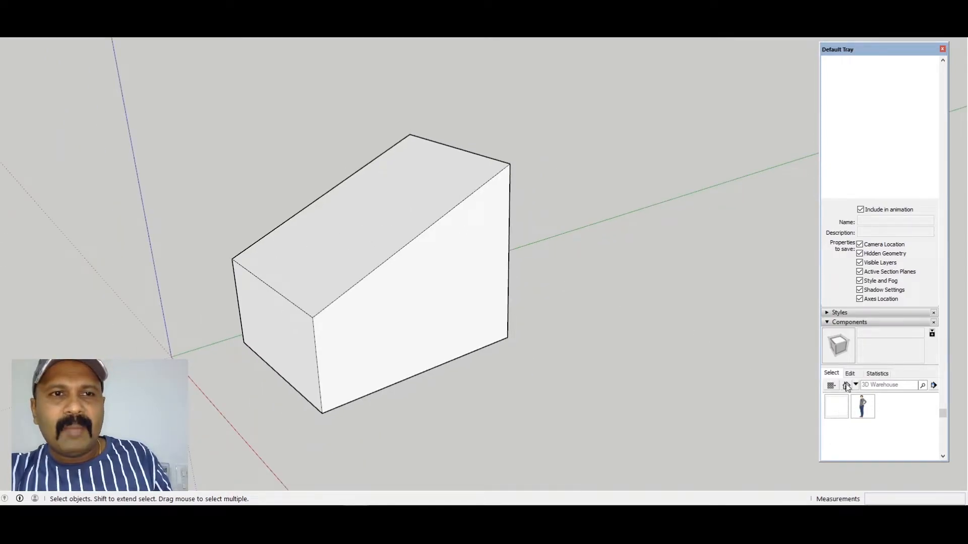
left_click(835, 408)
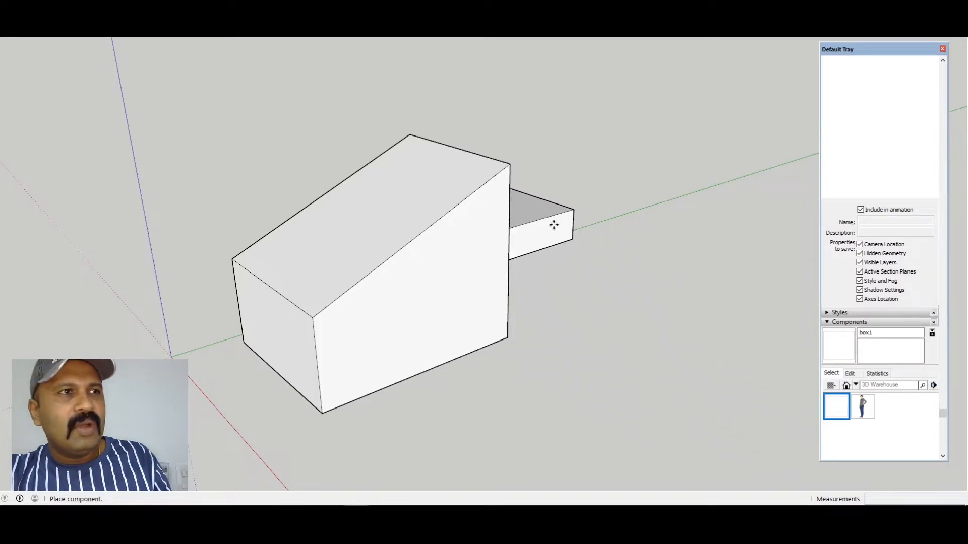
left_click(504, 165)
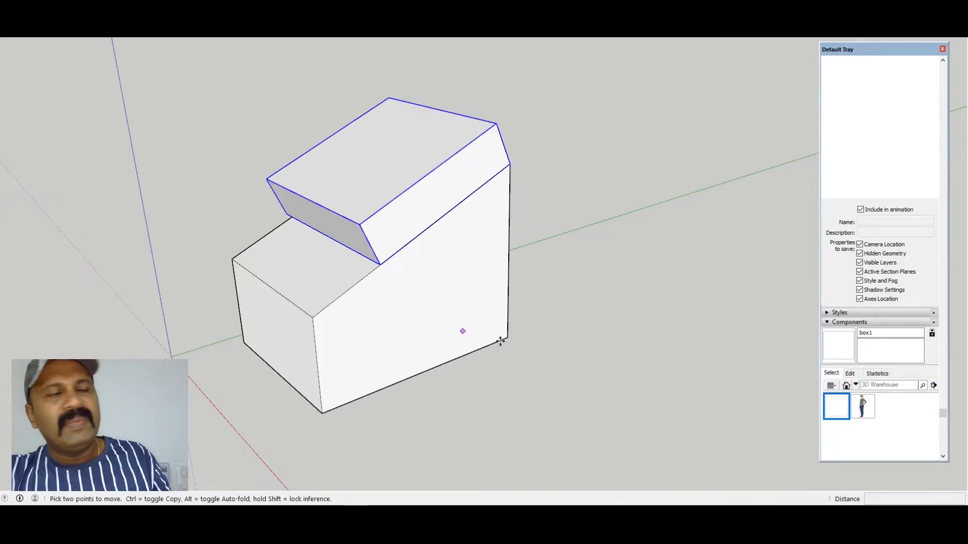
Step: Insert a second box1 component flat against the block's vertical trapezoidal face, near the top of its tallest edge
middle_click_drag(169, 319, 108, 342)
middle_click_drag(449, 251, 470, 283)
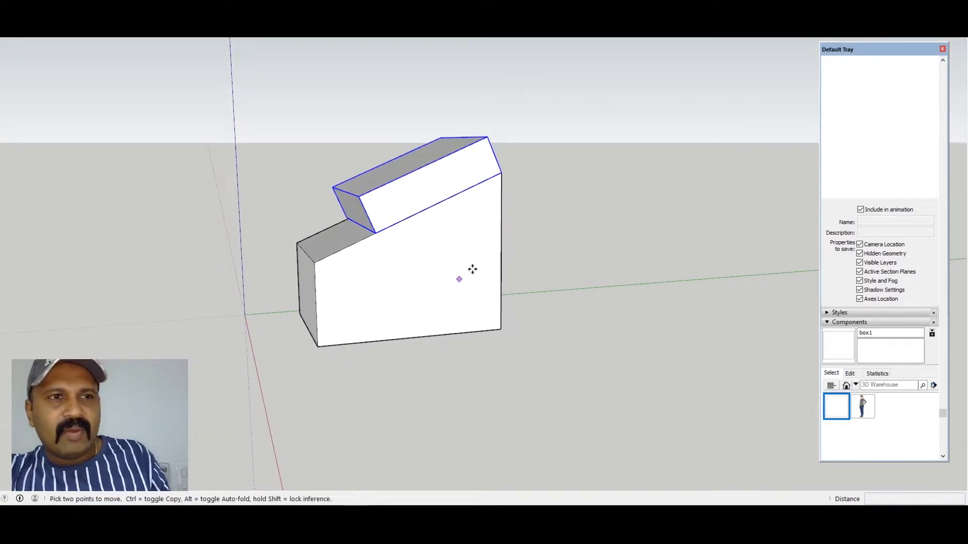
left_click(836, 413)
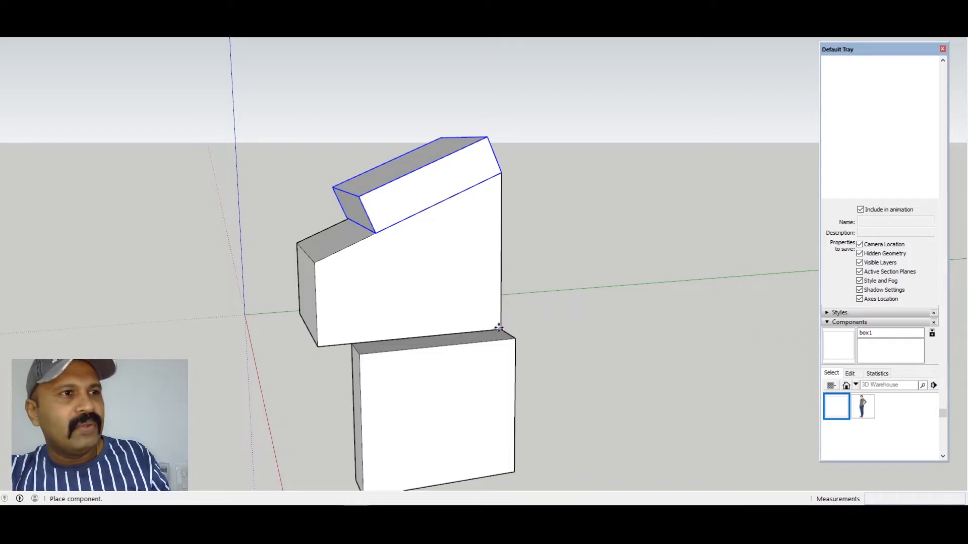
left_click(502, 182)
Step: Insert a third box1 component against the block's tall rectangular end face, near its far upper corner
middle_click_drag(443, 288, 277, 335)
scroll(577, 274, "up", 4)
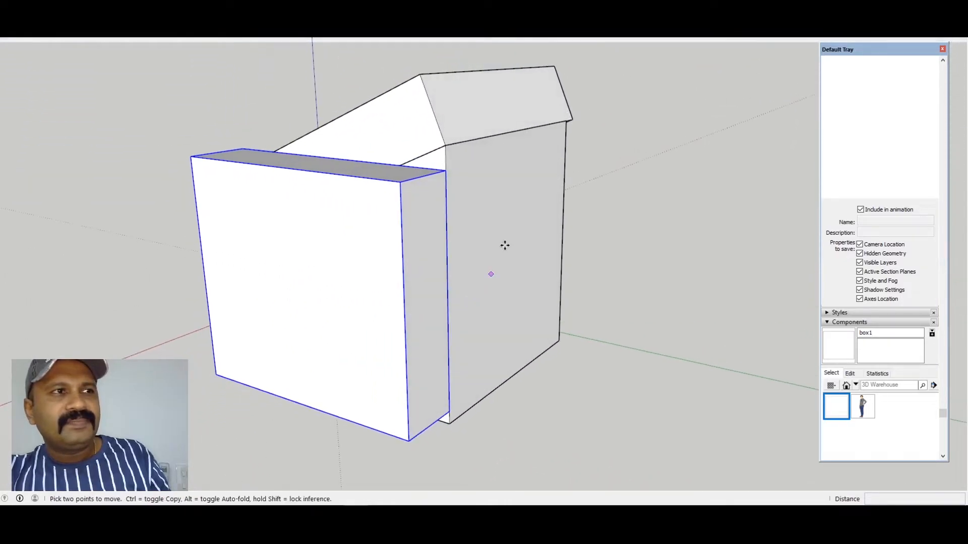
scroll(505, 246, "down", 3)
middle_click_drag(469, 266, 455, 281)
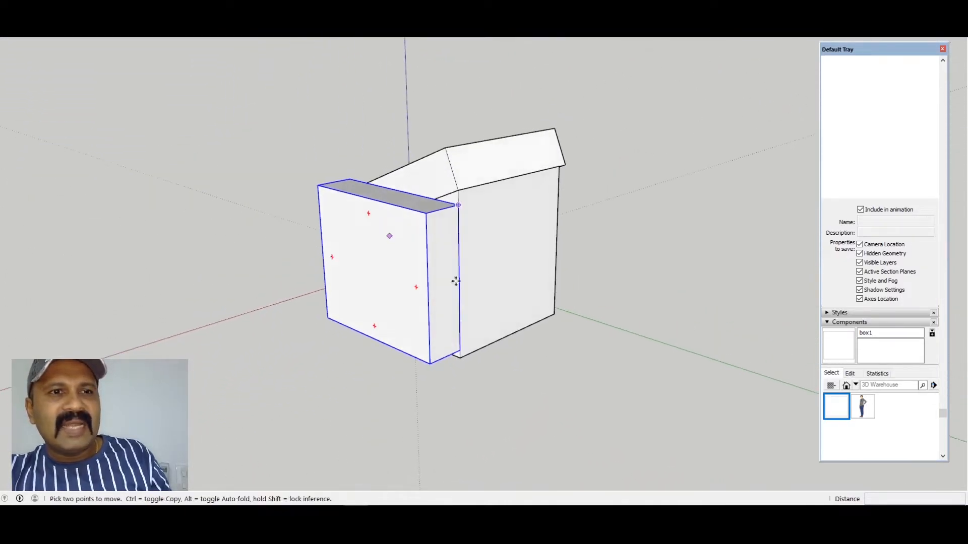
left_click(836, 412)
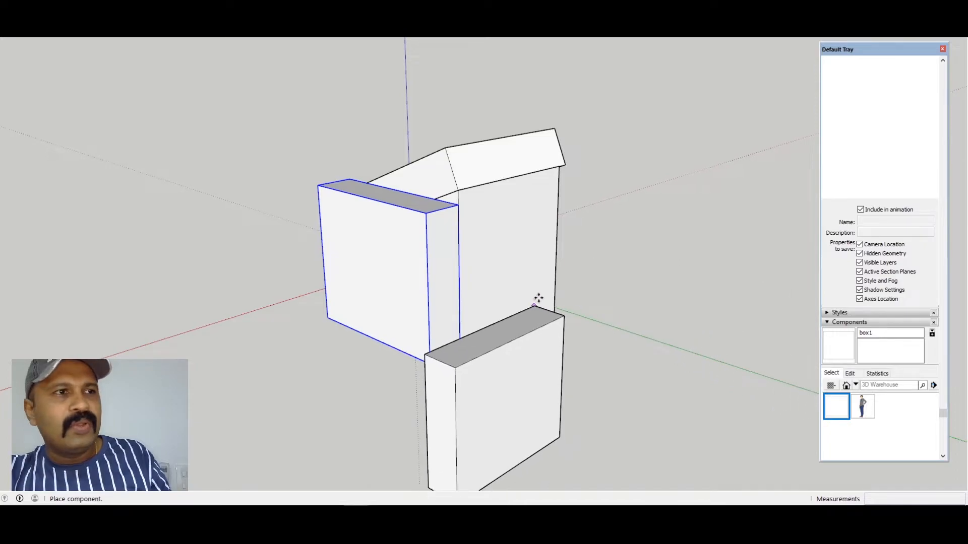
left_click(560, 174)
Step: Move the box1 instance on the tall end face down so its lower corner meets the block's bottom corner
middle_click_drag(549, 223, 557, 379)
scroll(557, 380, "up", 3)
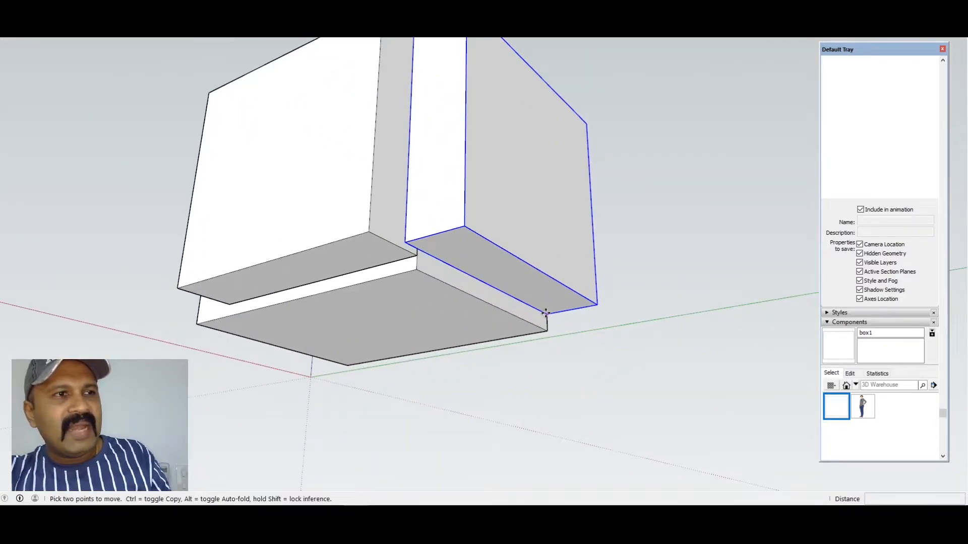
left_click(546, 314)
left_click(545, 329)
middle_click_drag(424, 330, 488, 320)
Step: Open the end-face box1 instance for editing and push its narrow side face inward 0.30 m to the adjacent instance's edge
key("space")
scroll(490, 300, "up", 2)
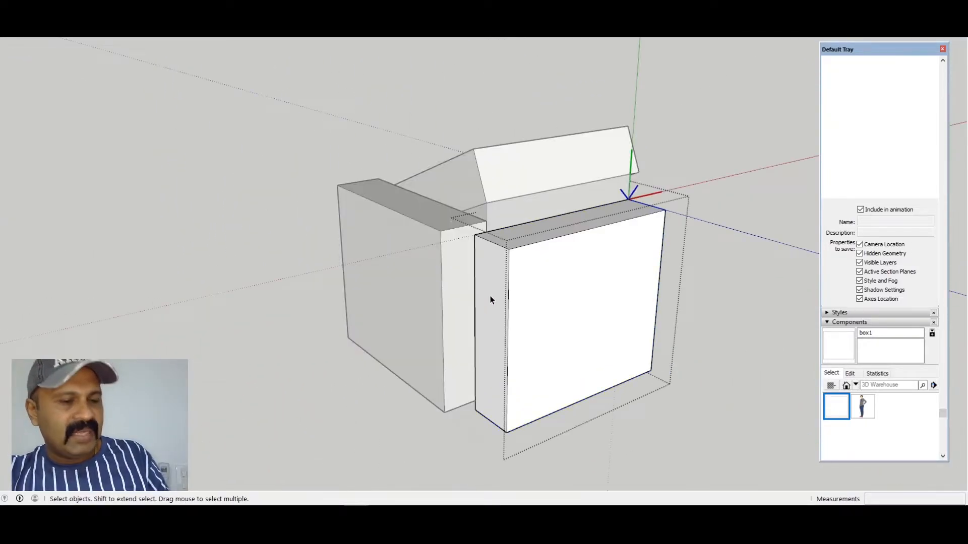
key("p")
left_click(484, 299)
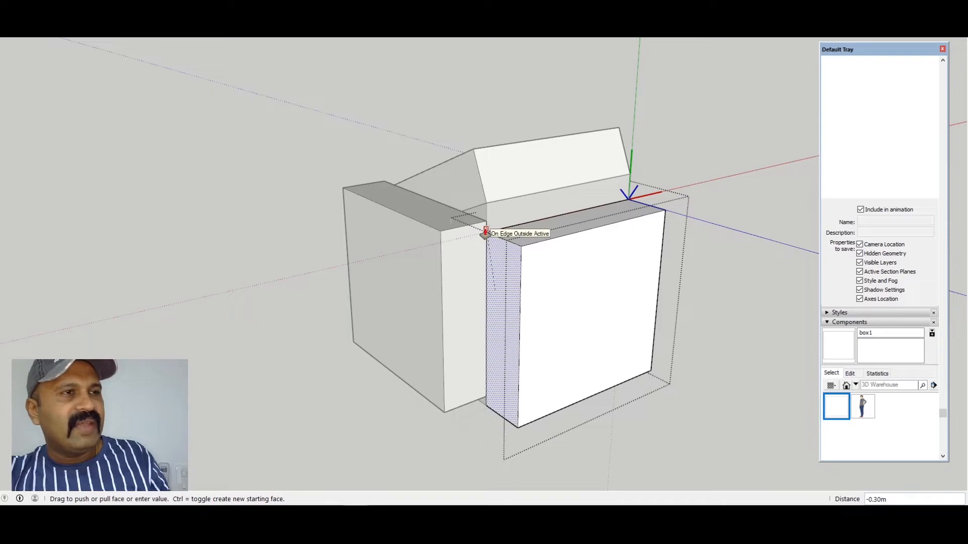
left_click(486, 231)
middle_click_drag(320, 392, 194, 328)
key("space")
middle_click_drag(642, 319, 585, 287)
middle_click_drag(555, 229, 524, 297)
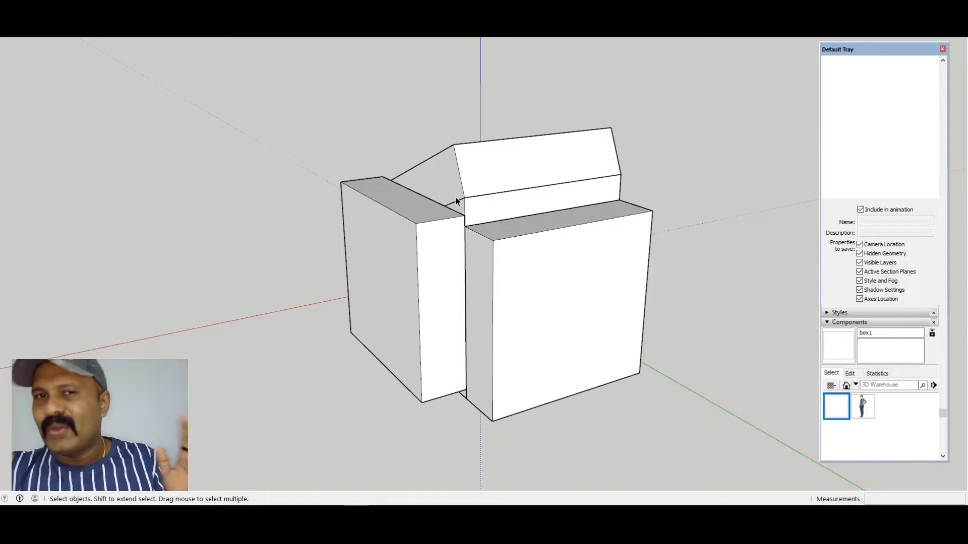
scroll(452, 260, "down", 1)
middle_click_drag(452, 261, 488, 331)
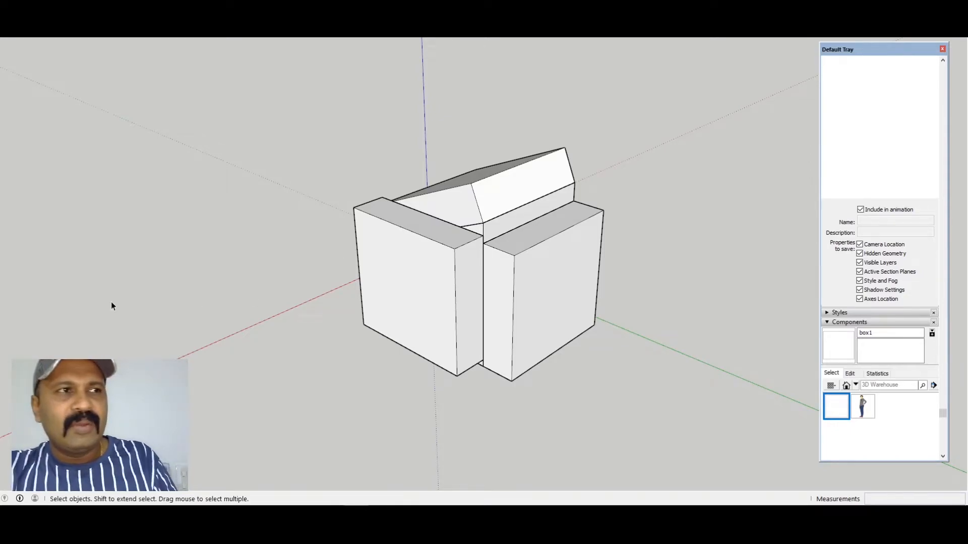
middle_click_drag(434, 331, 565, 346)
mouse_move(392, 313)
middle_mouse_down()
mouse_move(633, 335)
mouse_move(518, 275)
mouse_move(513, 251)
mouse_move(535, 240)
middle_mouse_up()
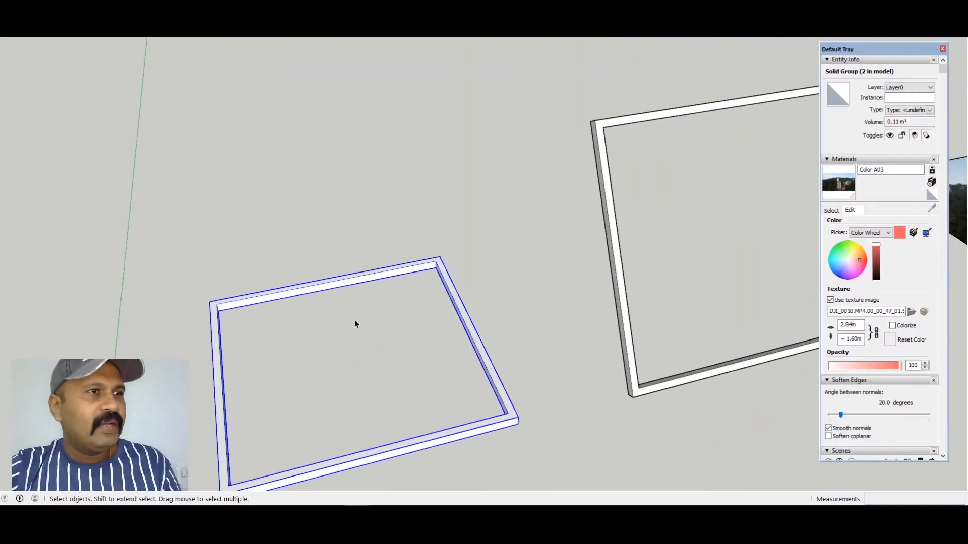
Step: Examine the flat frame, the upright frame and the thin panel textured with a photo
middle_click_drag(612, 274, 338, 216)
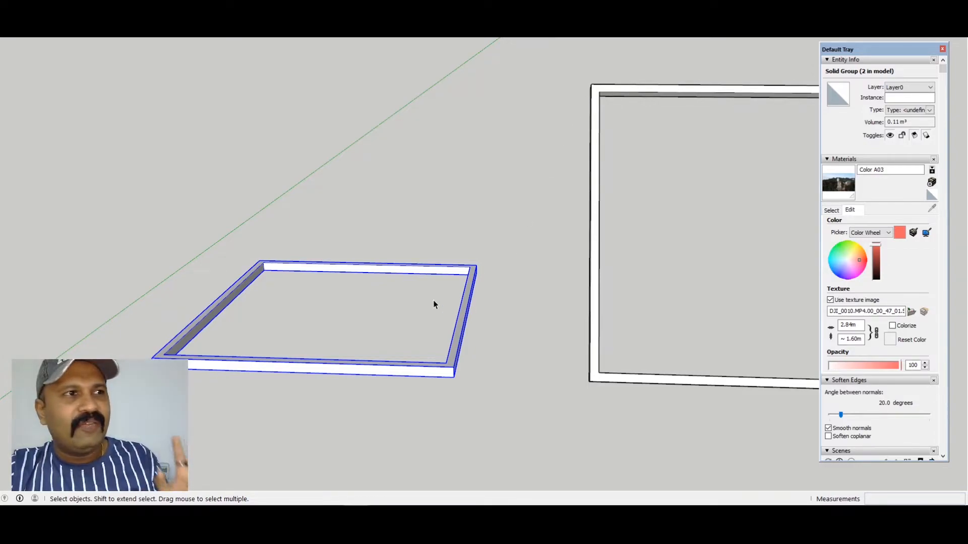
middle_click_drag(436, 300, 130, 266)
scroll(573, 277, "up", 5)
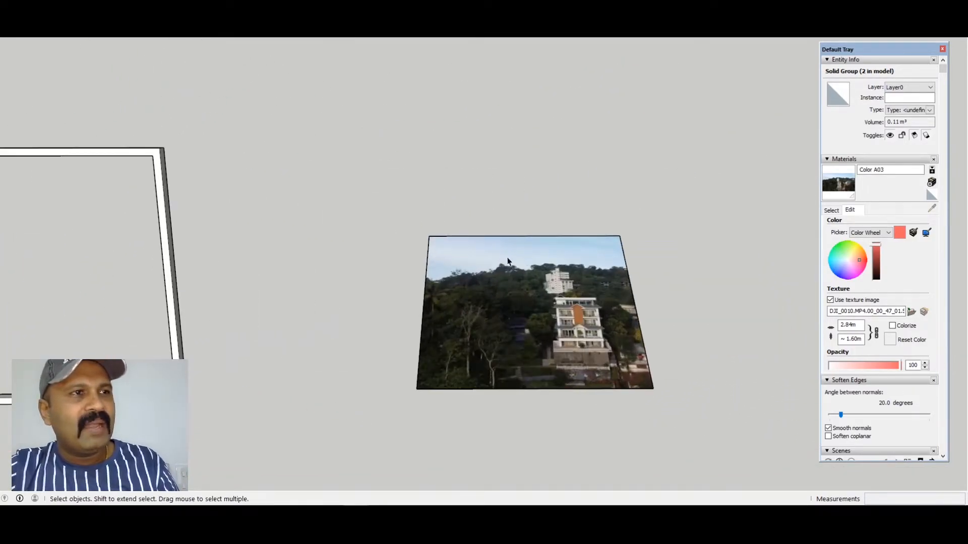
middle_click_drag(572, 277, 601, 473)
scroll(512, 262, "down", 3)
middle_click_drag(537, 275, 625, 339)
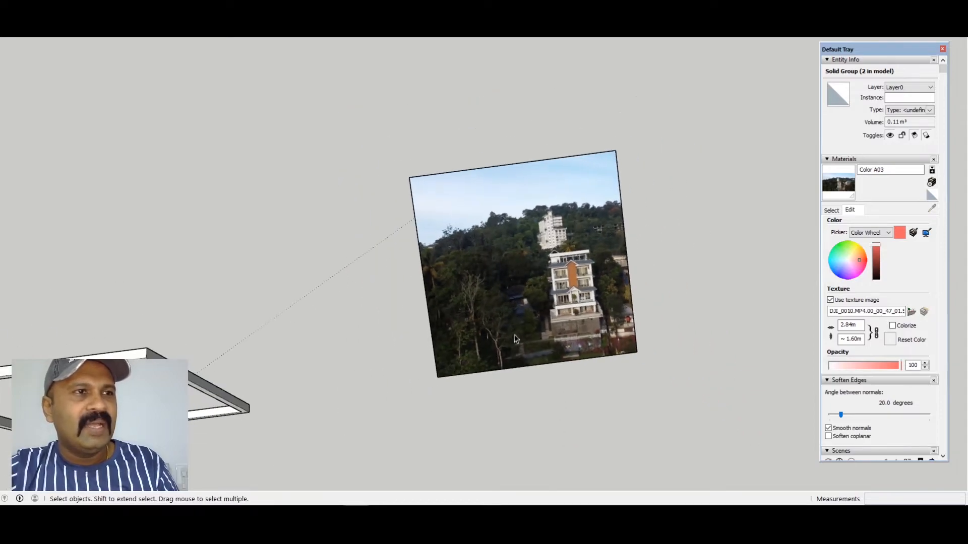
scroll(523, 315, "up", 3)
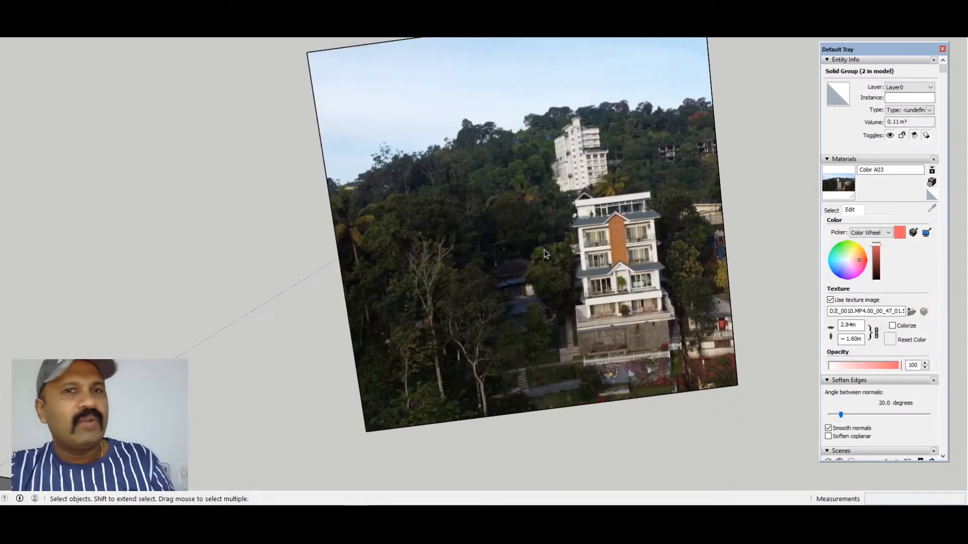
scroll(547, 308, "down", 1)
middle_click_drag(546, 348, 630, 331)
scroll(636, 369, "down", 3)
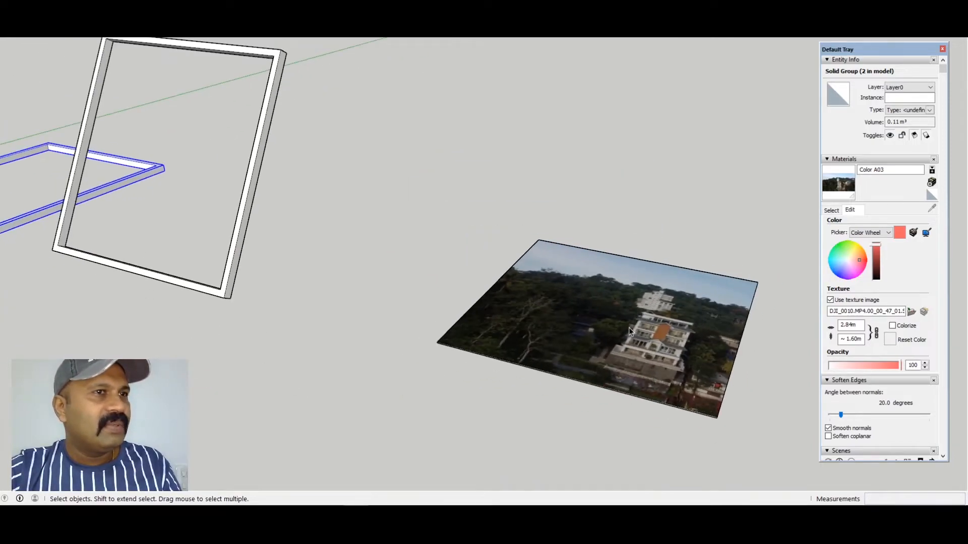
middle_click_drag(210, 250, 544, 347)
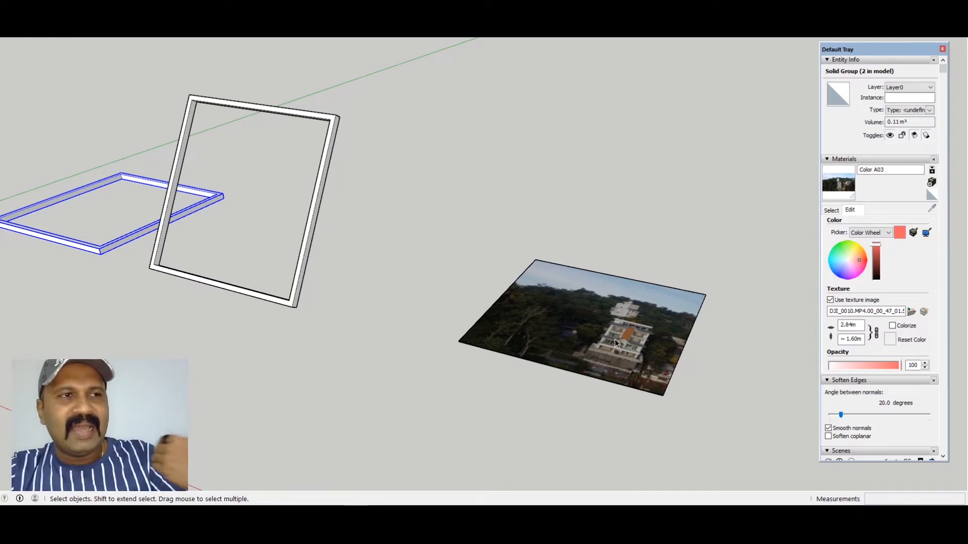
scroll(630, 334, "up", 2)
scroll(387, 285, "down", 2)
Step: Select all geometry of the photo-textured panel and make it a group
middle_click_drag(387, 284, 503, 291)
left_click(530, 317)
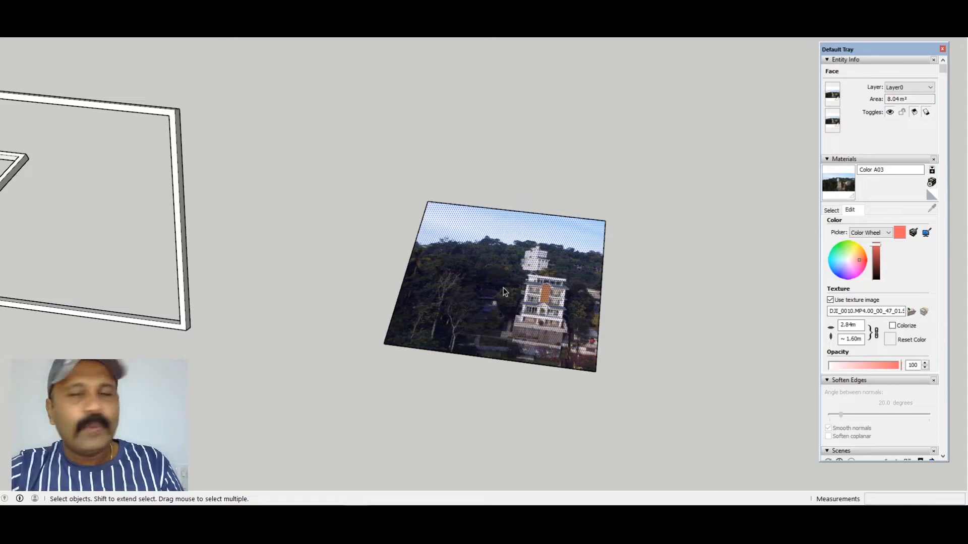
left_click_drag(262, 134, 687, 423)
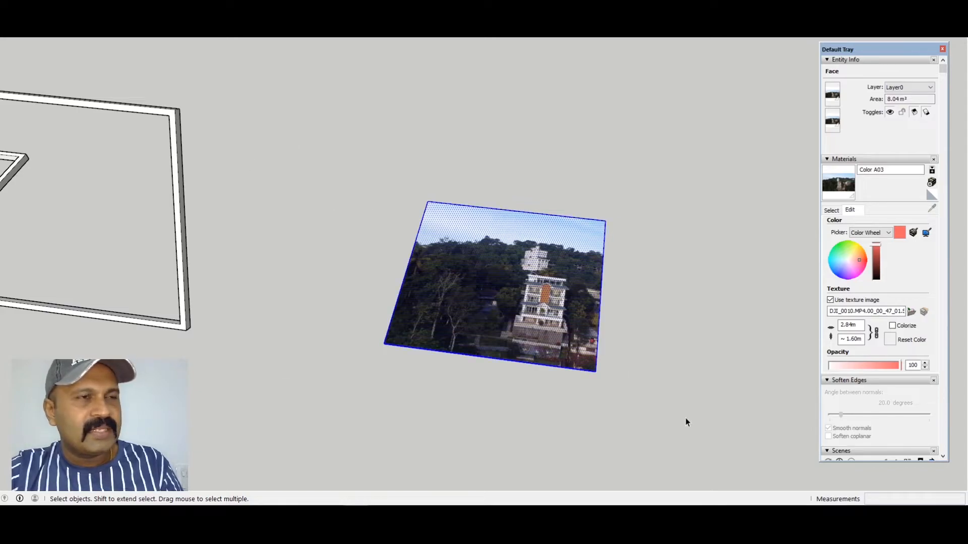
right_click(540, 293)
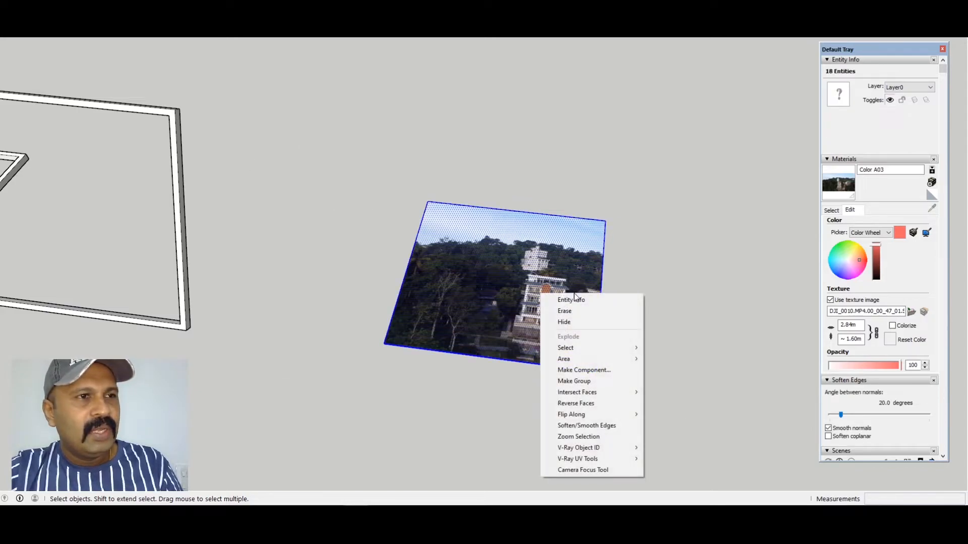
left_click(592, 386)
Step: Check the upright and flat frames by selecting each one, and compare them with the photo panel
scroll(527, 323, "down", 3)
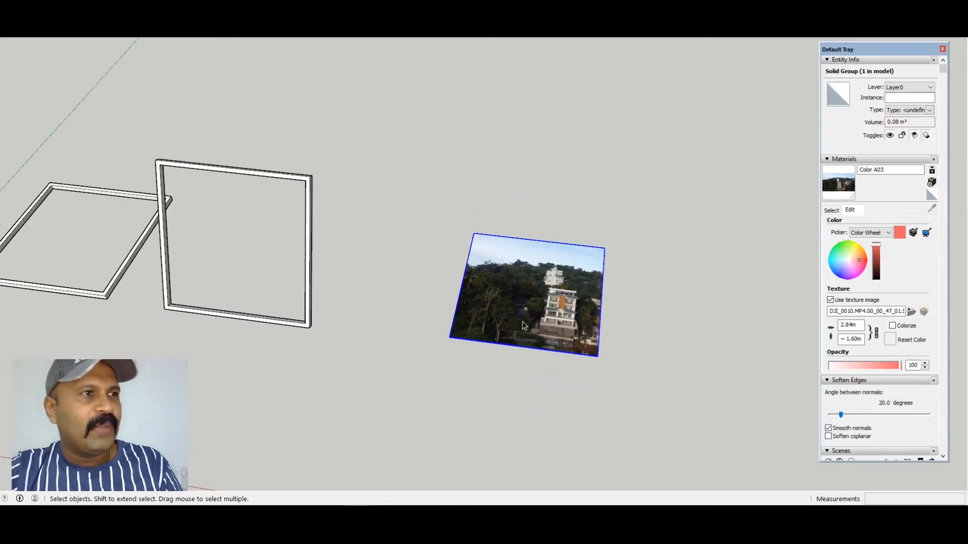
left_click(183, 170)
left_click(146, 238)
middle_click_drag(146, 237, 272, 323)
scroll(548, 317, "up", 3)
scroll(361, 338, "down", 2)
middle_click_drag(361, 338, 542, 390)
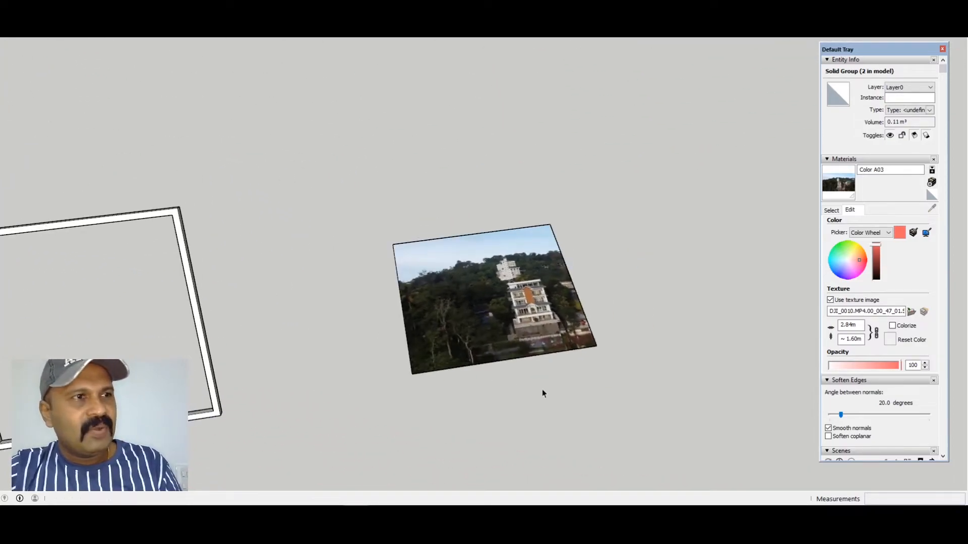
Step: Start converting the photo panel group into a component and enter photo as its definition name
scroll(519, 332, "up", 2)
left_click(493, 274)
right_click(493, 275)
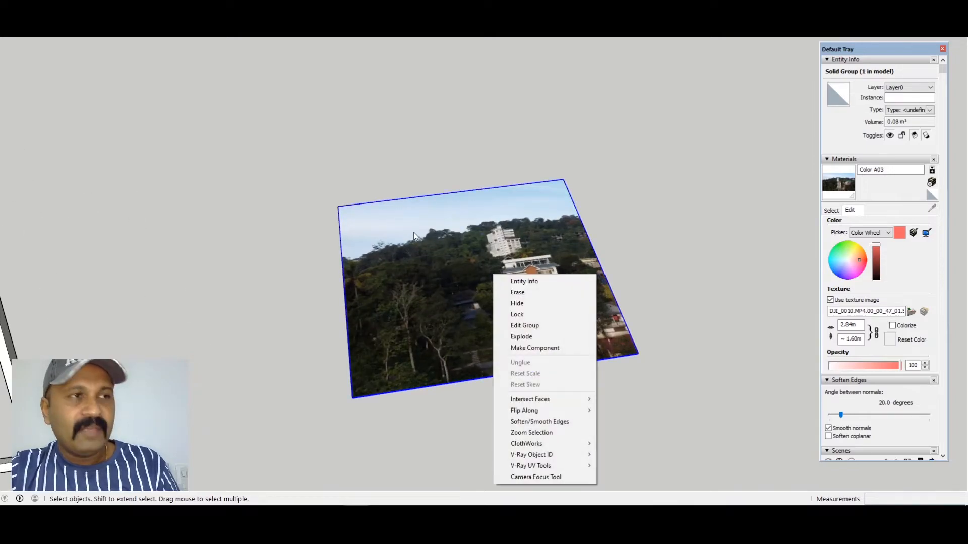
left_click(537, 350)
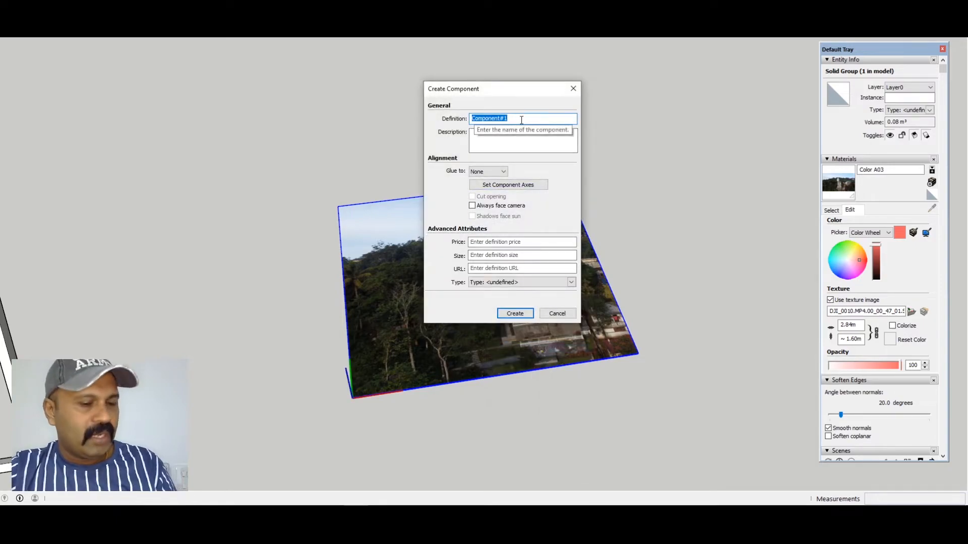
type("photo")
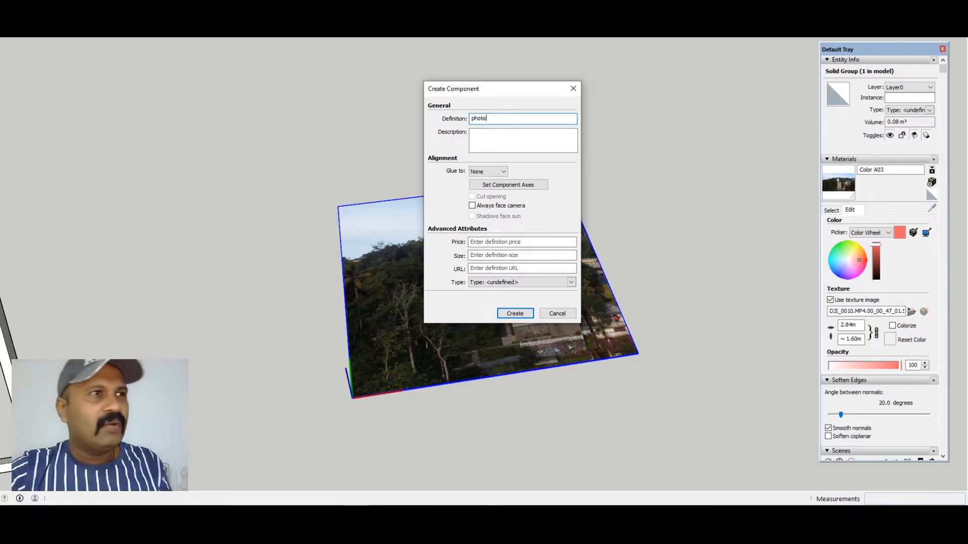
Step: Set the photo component to glue to Any, place its axes origin at the panel's corner below the building, and create it
left_click(488, 172)
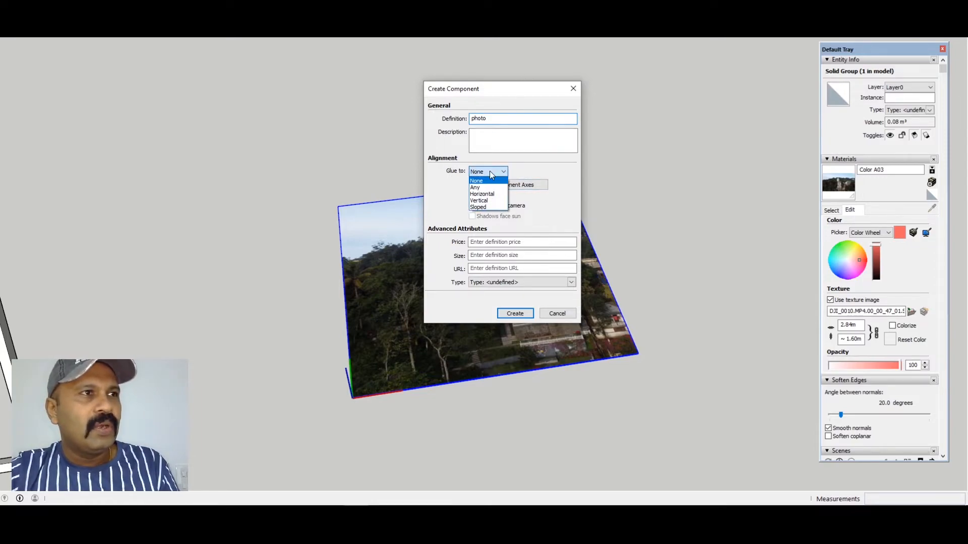
left_click(475, 187)
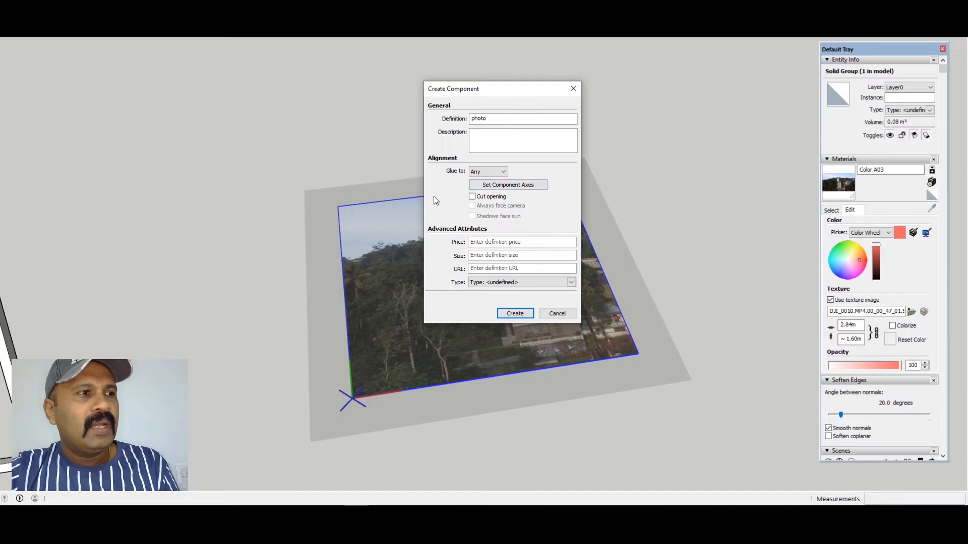
left_click(506, 185)
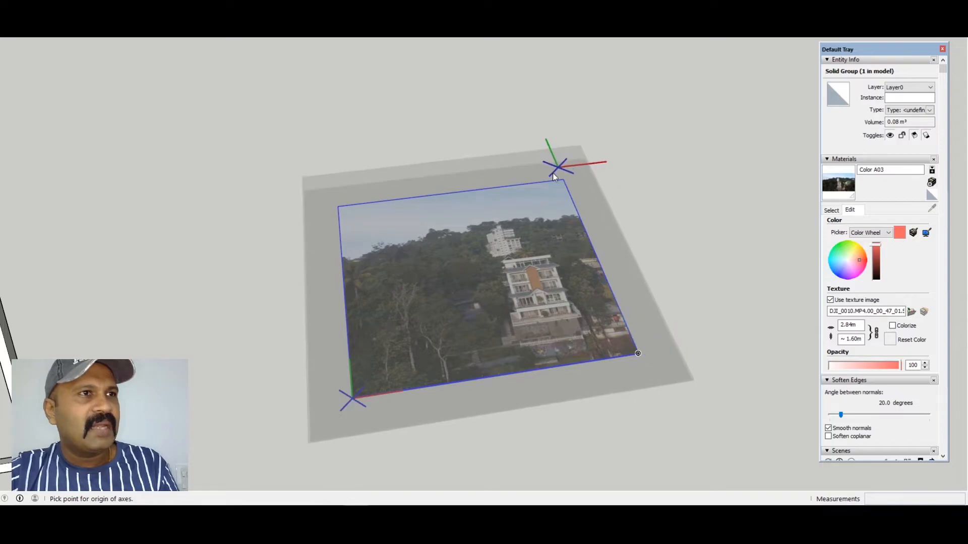
double_click(639, 353)
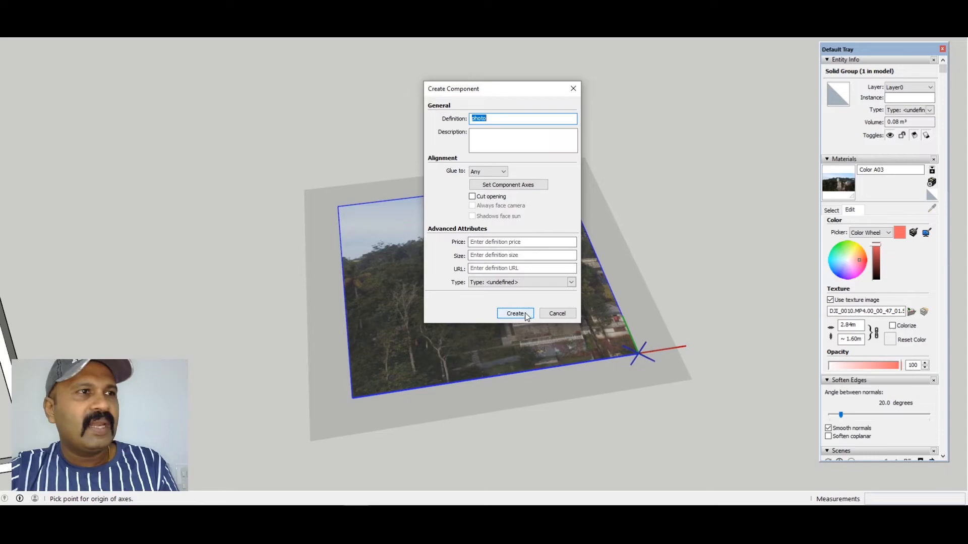
left_click(515, 314)
Step: Show the in-model components list and delete the original photo panel from the model
middle_click_drag(383, 297, 282, 282)
scroll(797, 322, "down", 3)
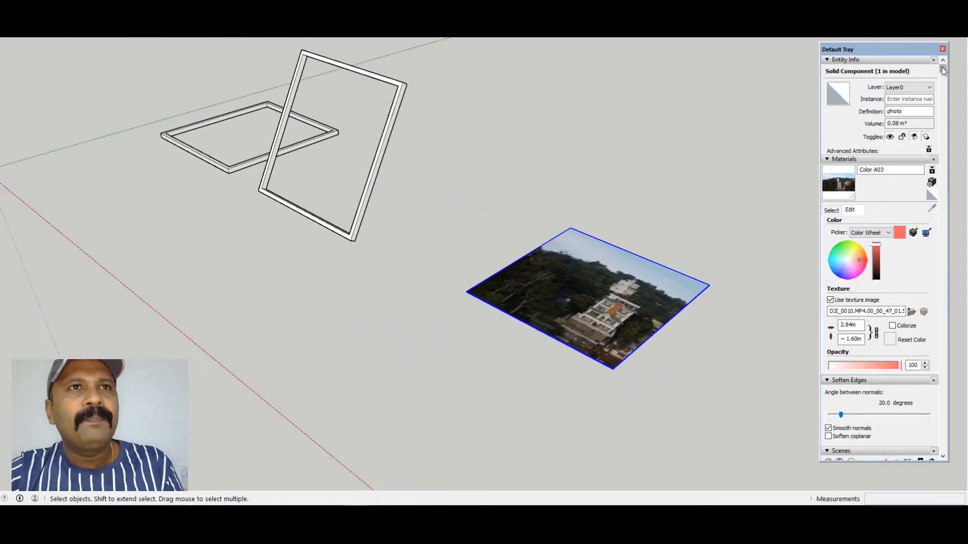
left_click_drag(943, 70, 963, 332)
scroll(862, 383, "down", 5)
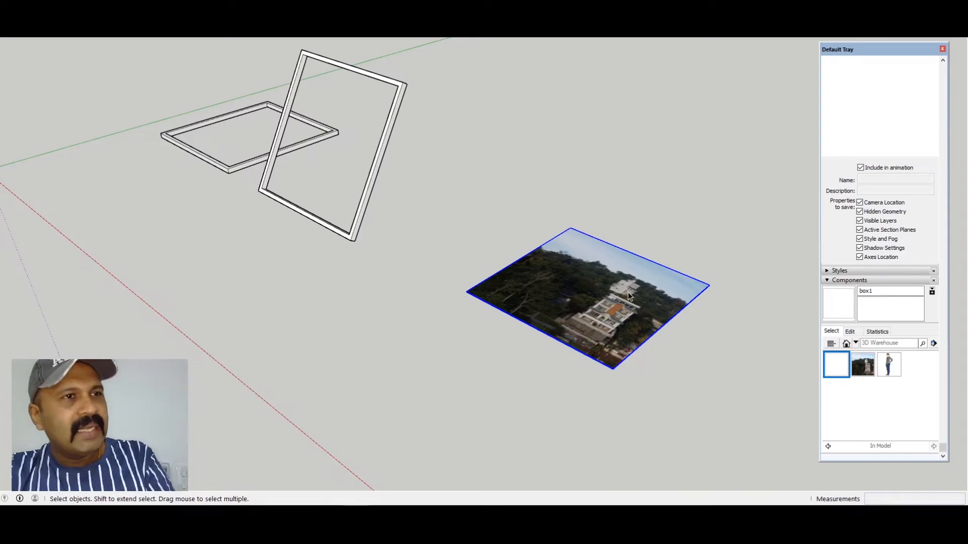
key("Delete")
Step: Insert the photo component into the flat frame, placing its origin at the frame's inner front corner
scroll(450, 318, "down", 3)
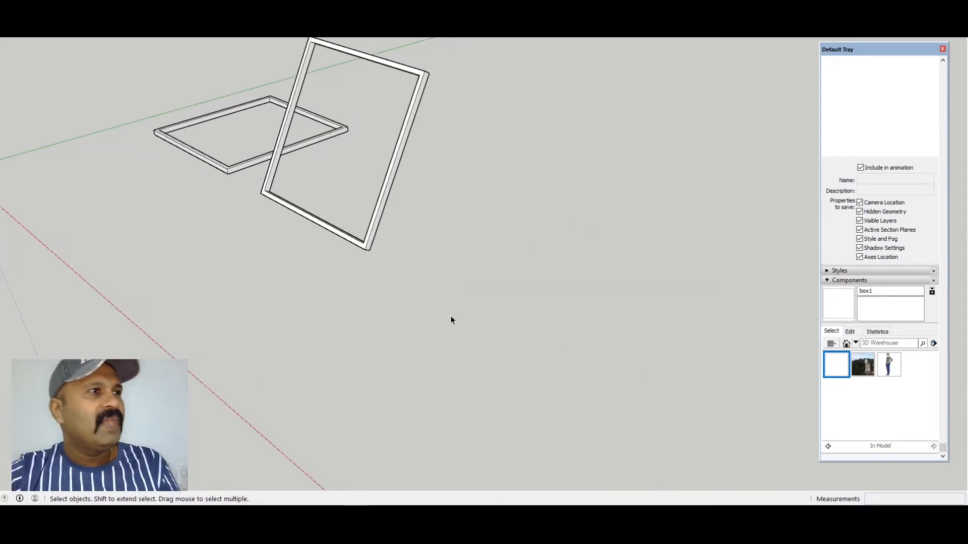
scroll(276, 218, "up", 8)
mouse_move(280, 219)
middle_mouse_down()
mouse_move(340, 270)
mouse_move(372, 263)
middle_mouse_up()
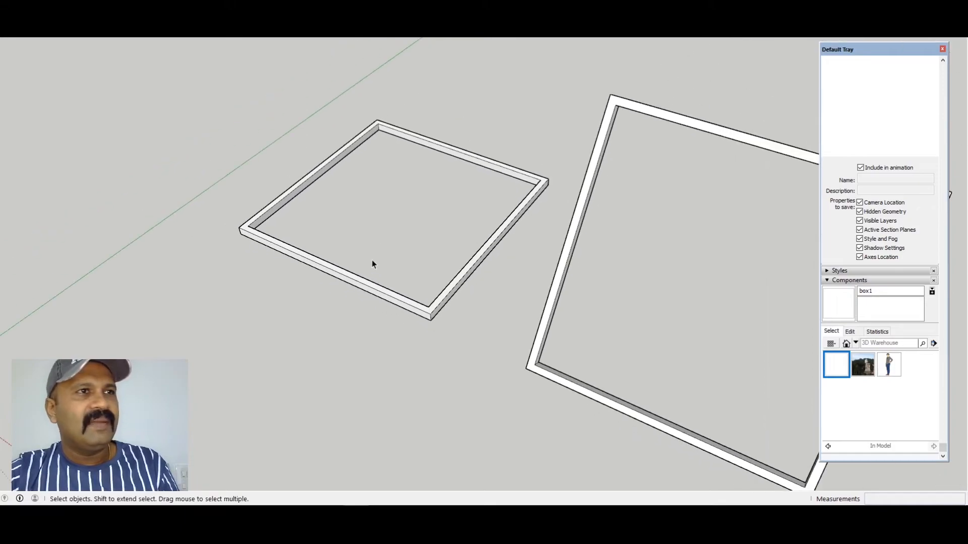
left_click(867, 367)
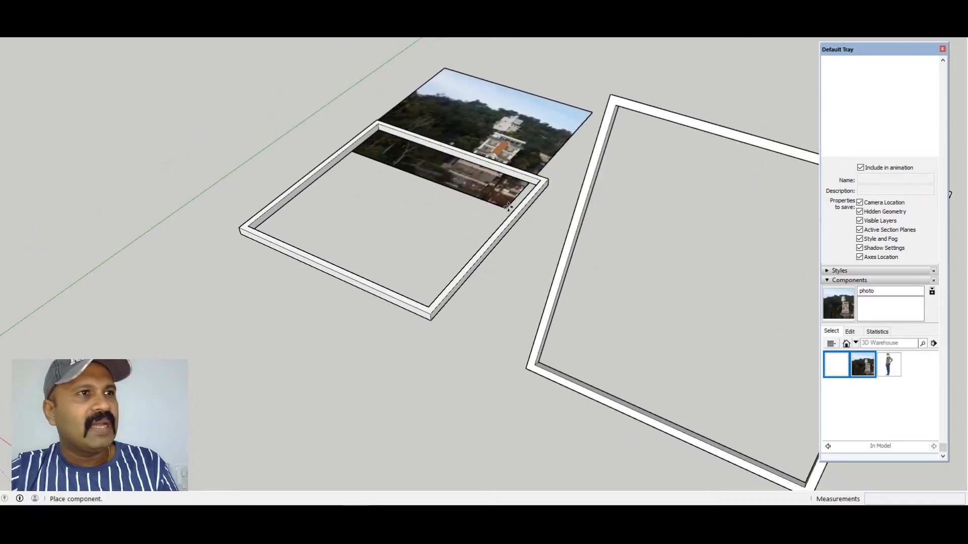
left_click(428, 302)
mouse_move(428, 302)
middle_mouse_down()
mouse_move(361, 378)
mouse_move(395, 383)
mouse_move(429, 304)
middle_mouse_up()
key("space")
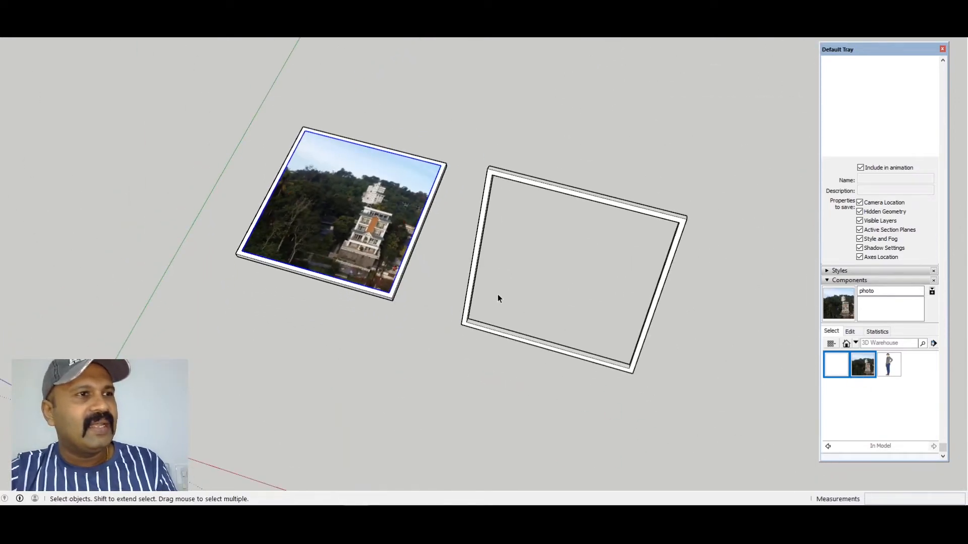
Step: Insert the photo component into the tilted frame, placing its origin at the frame's inner lower corner
left_click(857, 368)
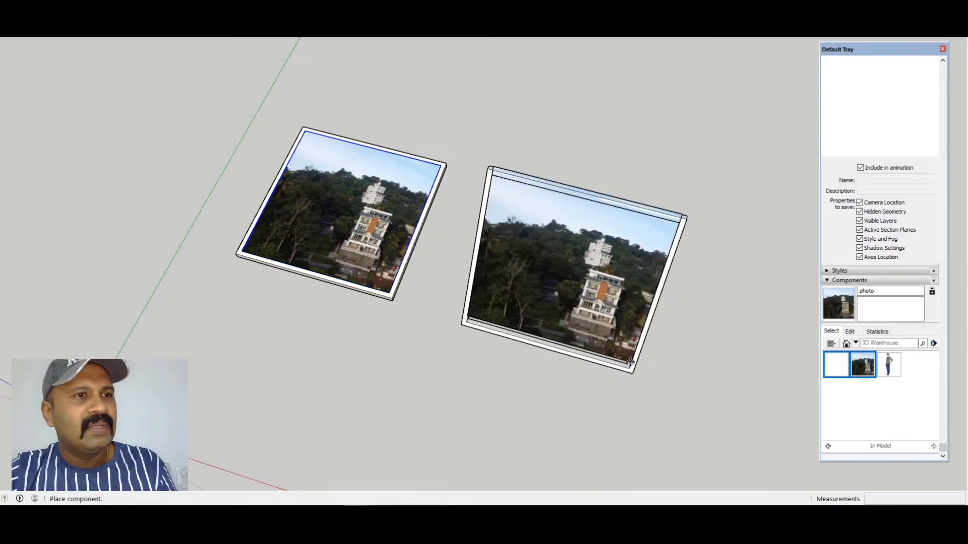
middle_click_drag(628, 365, 797, 448)
left_click(490, 342)
scroll(689, 239, "up", 3)
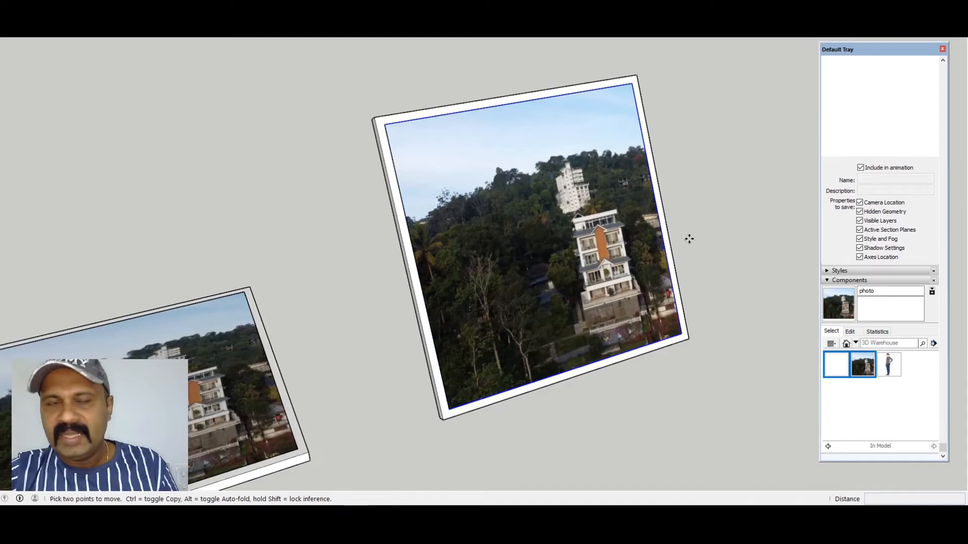
middle_click_drag(688, 231, 667, 360)
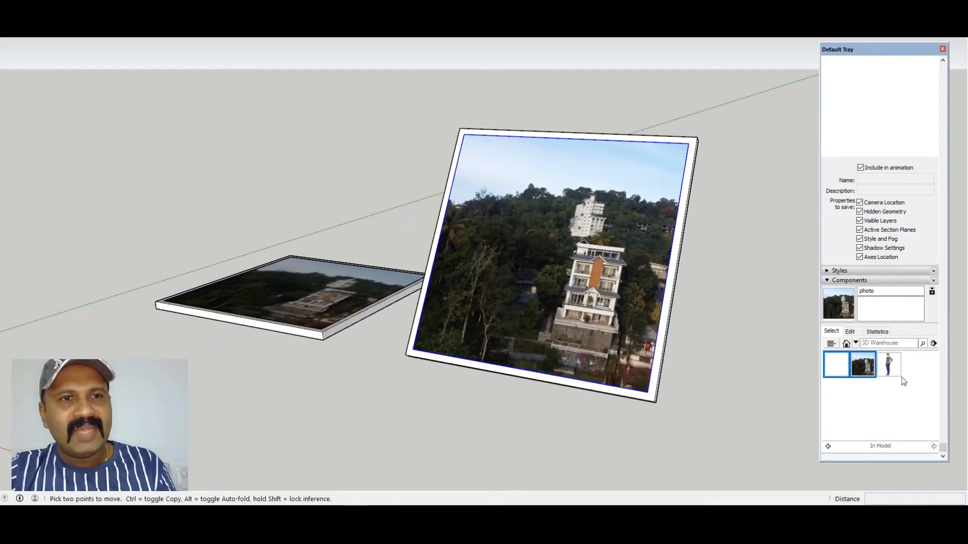
Step: Try to place another photo component at the tilted frame's inner lower corner, viewed from the side
left_click(867, 362)
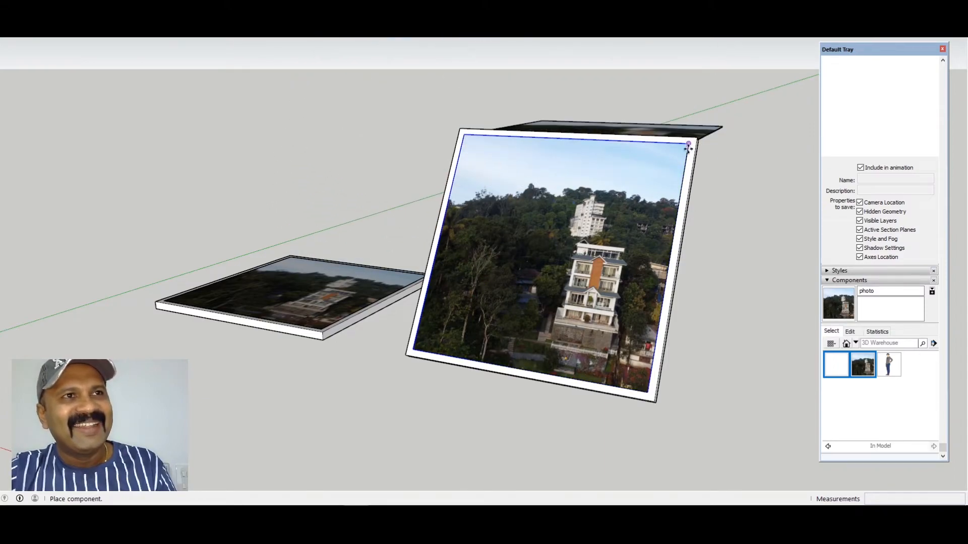
middle_click_drag(655, 396, 412, 364)
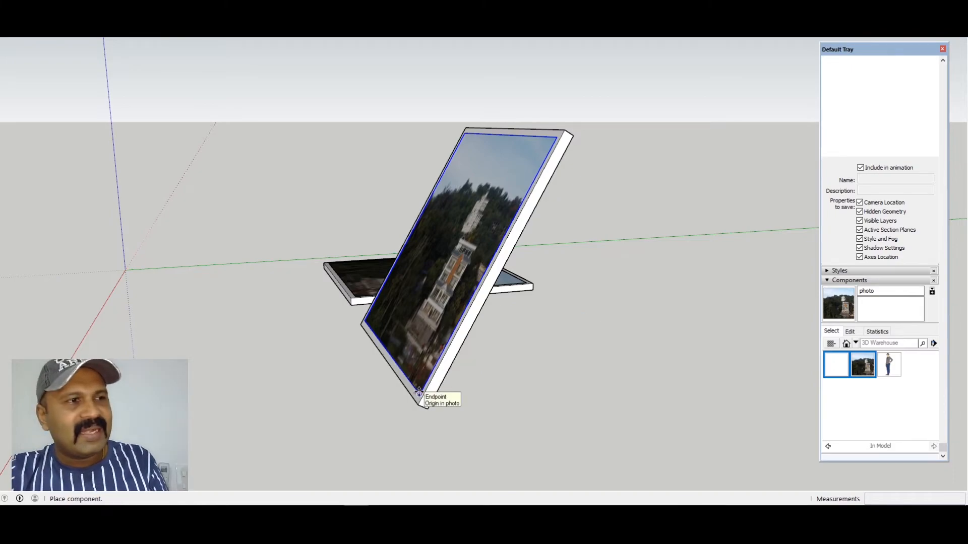
left_click(418, 391)
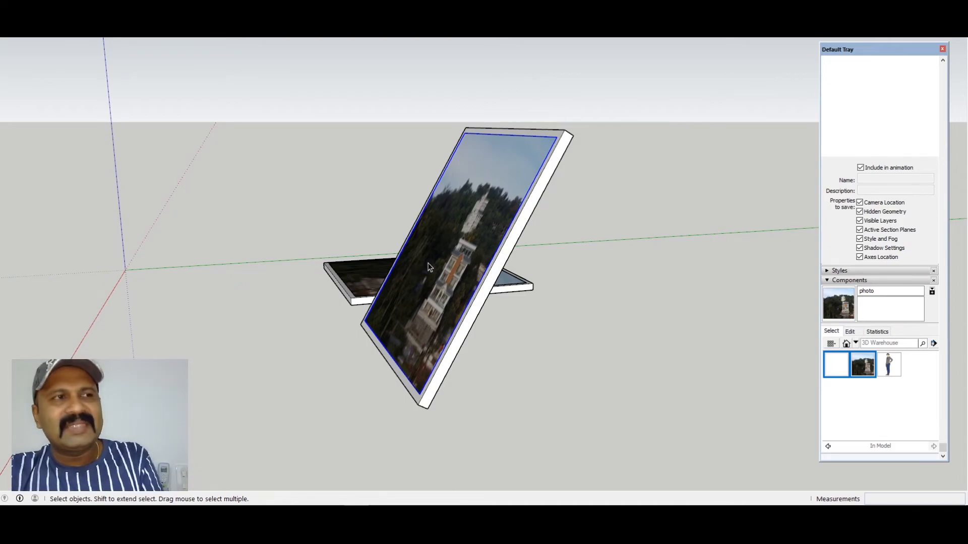
Step: Inspect how the photo components sit in the flat and tilted frames from several angles
middle_click_drag(429, 267, 770, 388)
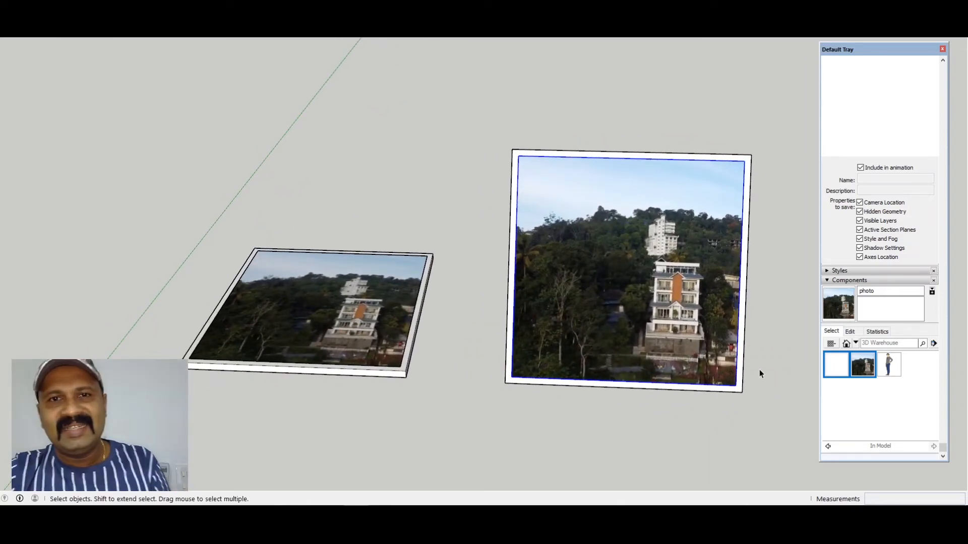
scroll(751, 364, "up", 2)
scroll(746, 364, "down", 1)
middle_click_drag(746, 364, 503, 273)
scroll(503, 272, "up", 2)
scroll(368, 213, "down", 3)
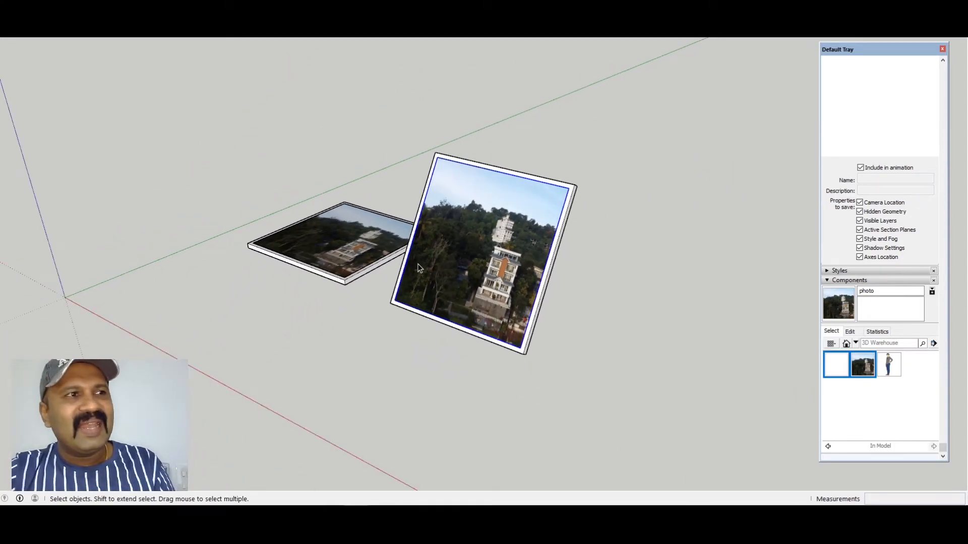
middle_click_drag(421, 267, 578, 240)
scroll(402, 190, "down", 1)
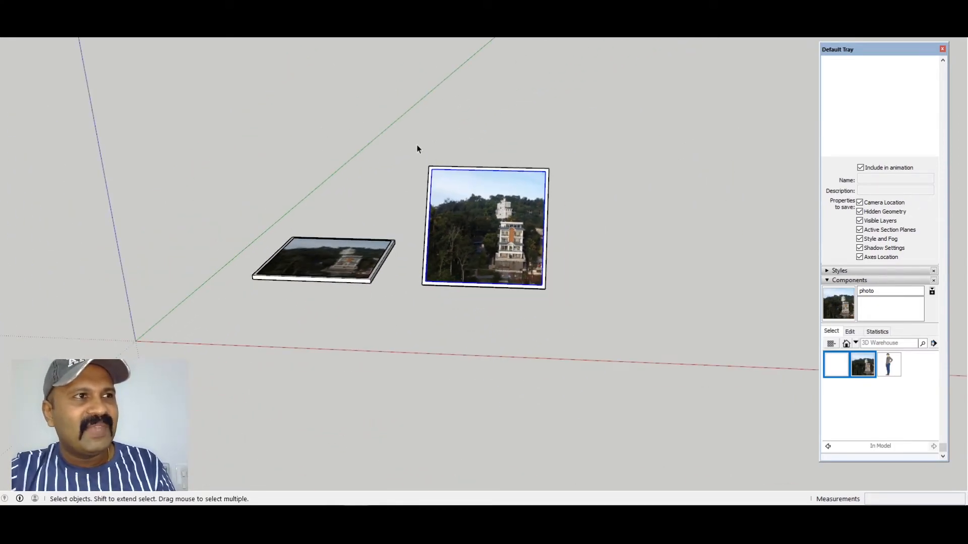
Step: Copy the tilted frame with its photo beside the original, and delete the photo from the copied frame
left_click(360, 259)
left_click_drag(454, 197, 563, 331)
left_click_drag(416, 133, 567, 329)
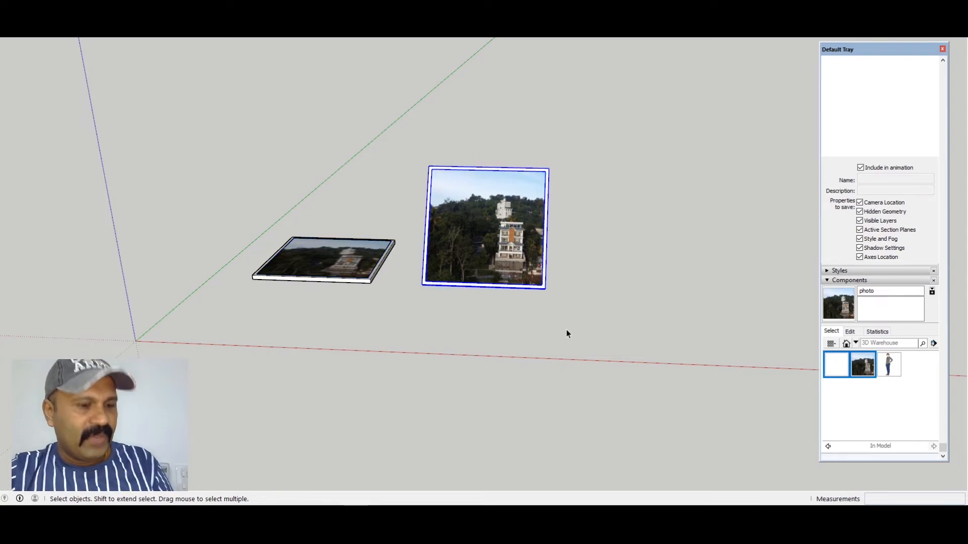
key("m")
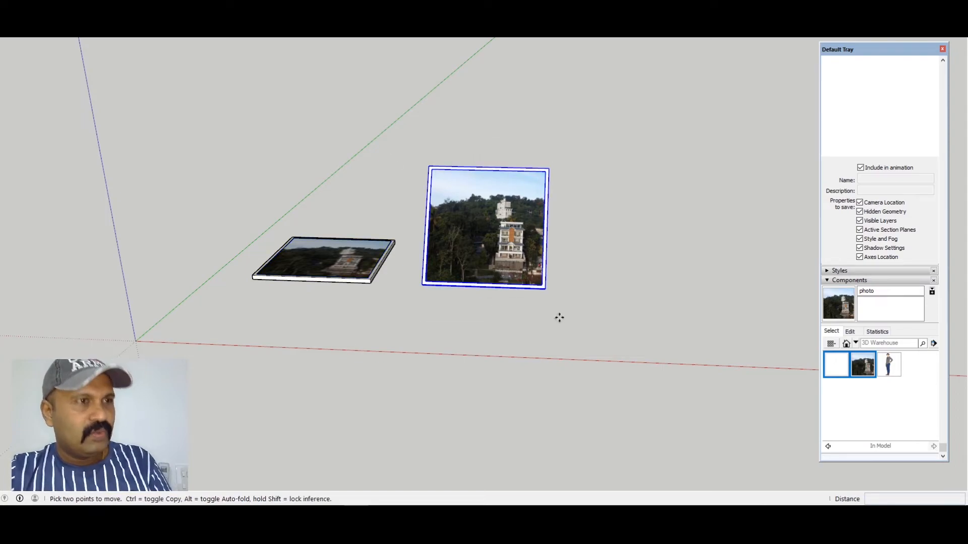
left_click(544, 288)
key("ctrl")
left_click(727, 302)
key("space")
left_click(676, 258)
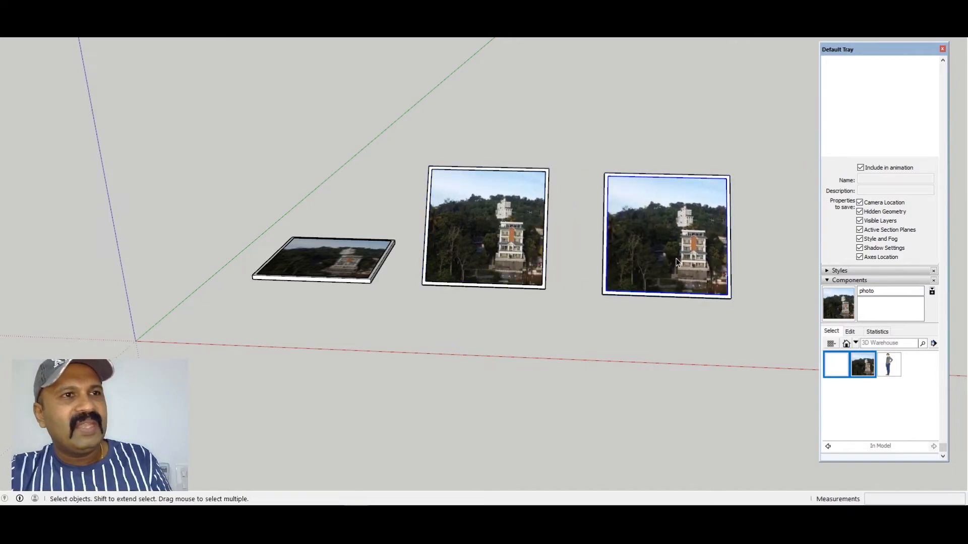
key("Delete")
Step: Copy the flat frame's photo by its inner corner to the lower corner of the empty tilted frame
middle_click_drag(675, 258, 430, 287)
scroll(396, 222, "up", 3)
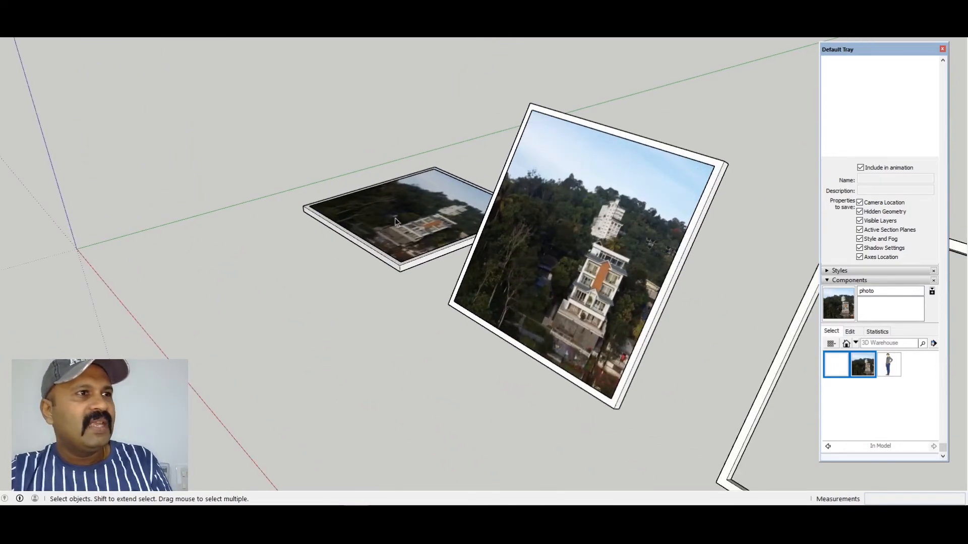
middle_click_drag(396, 225, 434, 339)
scroll(410, 281, "up", 5)
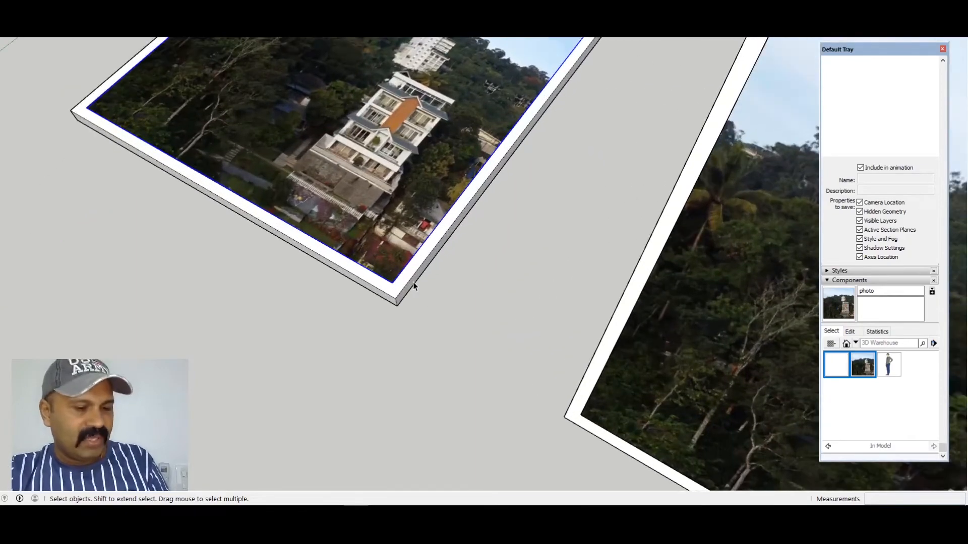
key("m")
left_click(393, 283)
key("ctrl")
scroll(393, 283, "down", 6)
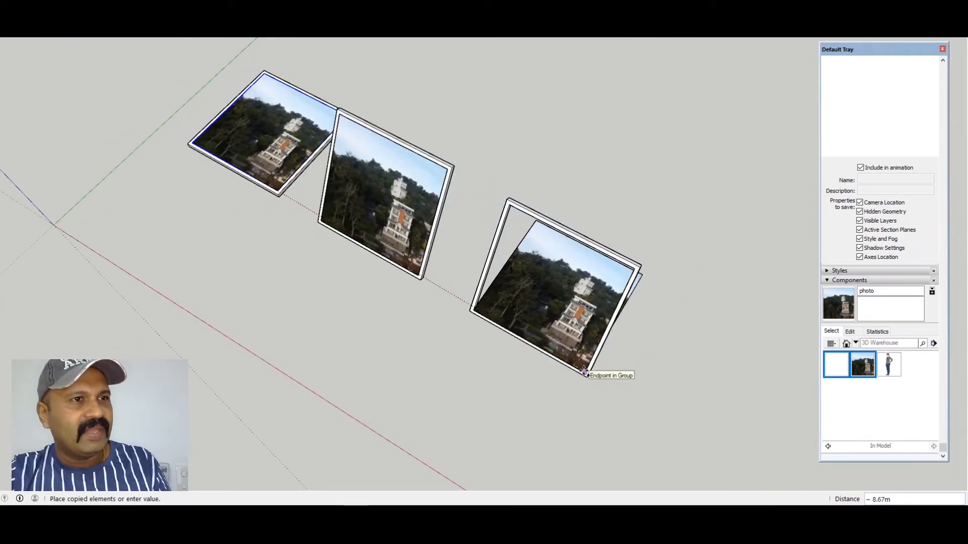
left_click(584, 374)
Step: Rotate the copied photo about its lower corner until it lines up with the tilted frame
middle_click_drag(584, 374, 457, 219)
scroll(529, 282, "up", 3)
middle_click_drag(567, 307, 535, 305)
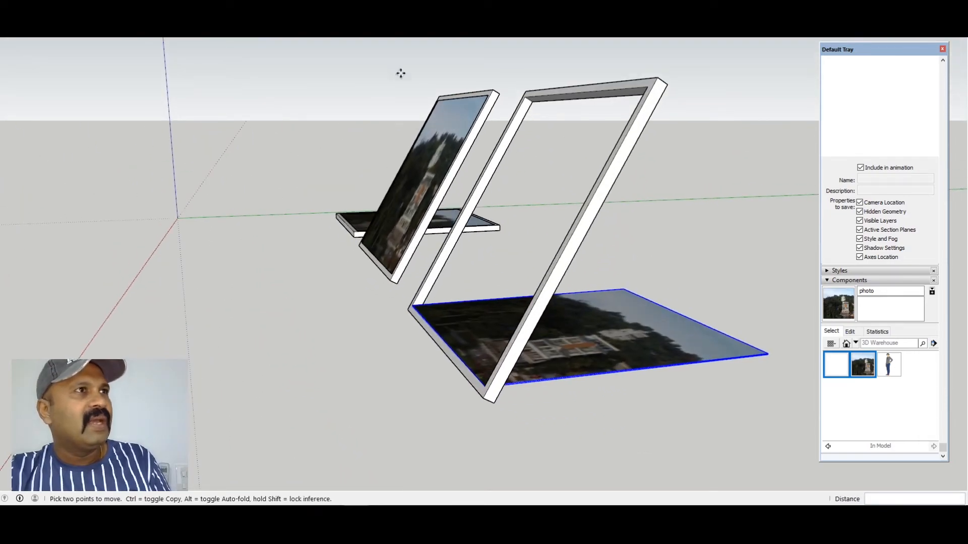
key("q")
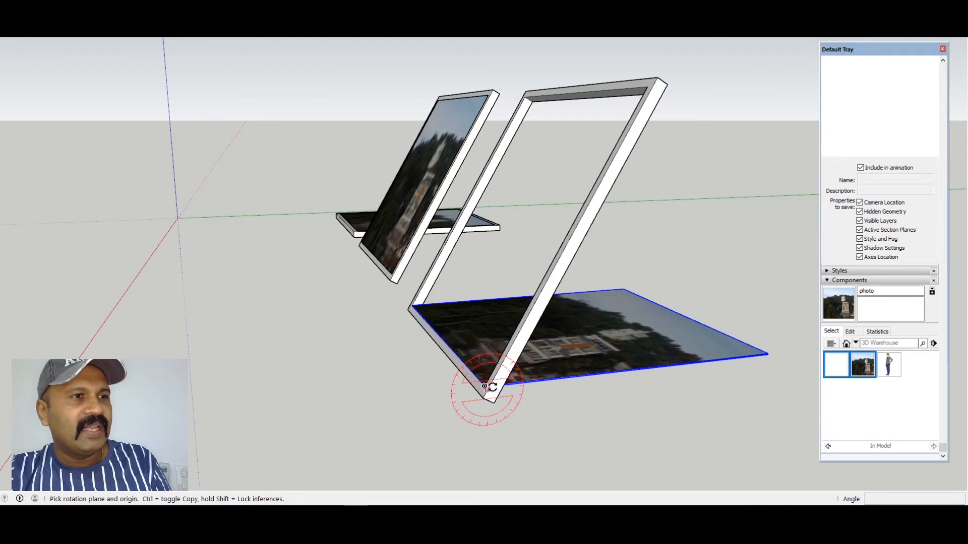
scroll(764, 352, "up", 4)
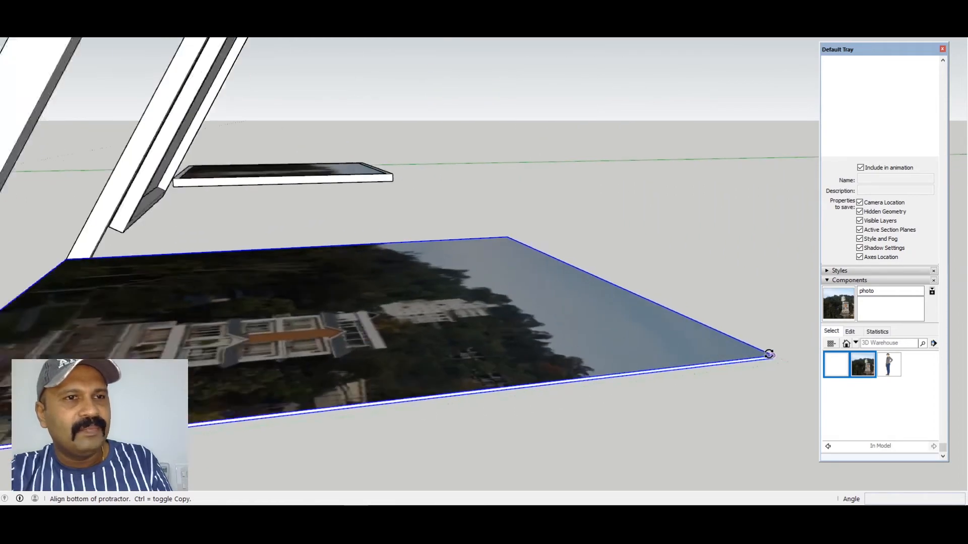
left_click(776, 354)
scroll(741, 386, "down", 5)
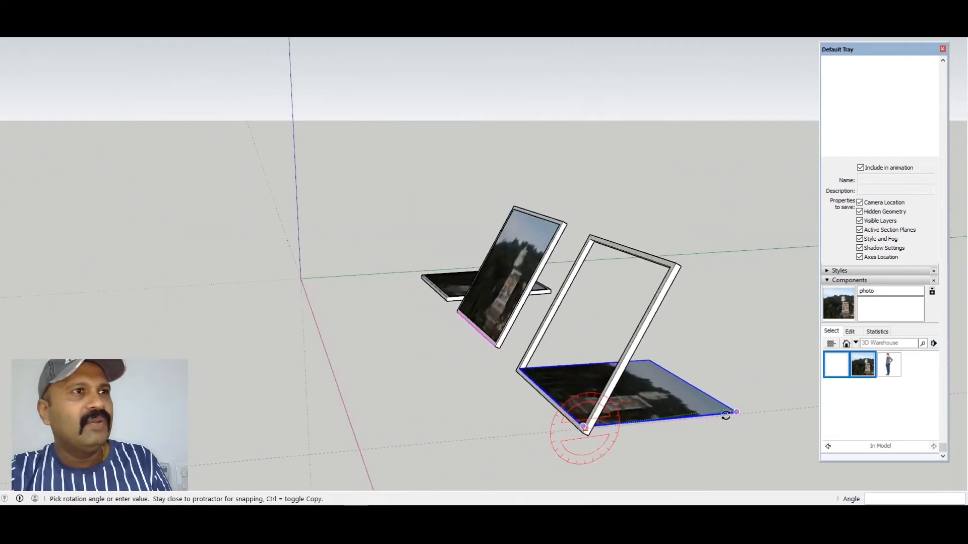
left_click(671, 267)
middle_click_drag(461, 391, 749, 373)
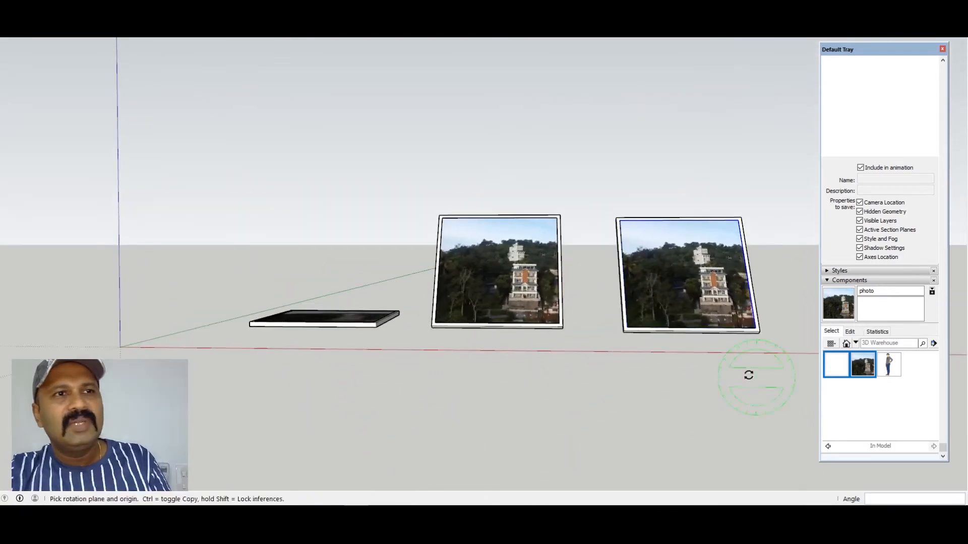
key("space")
scroll(711, 245, "up", 4)
middle_click_drag(670, 274, 327, 365)
scroll(460, 256, "down", 6)
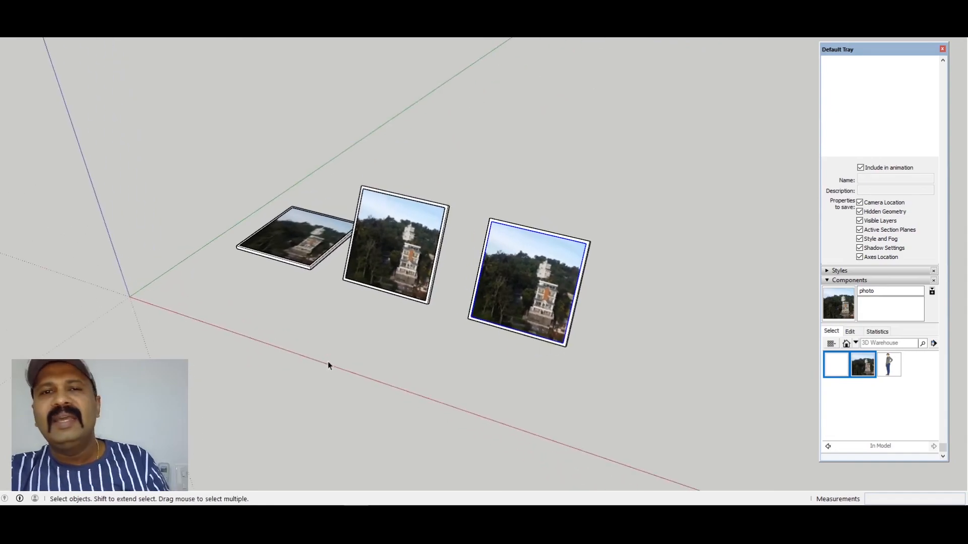